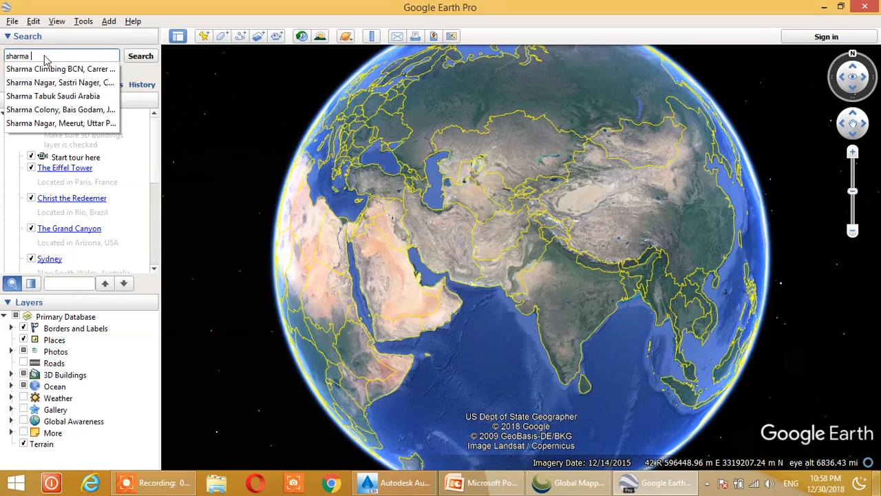
Search for Sharma Tabuk Saudi Arabia and bring the area around the Sharma marker into view
left_click(44, 96)
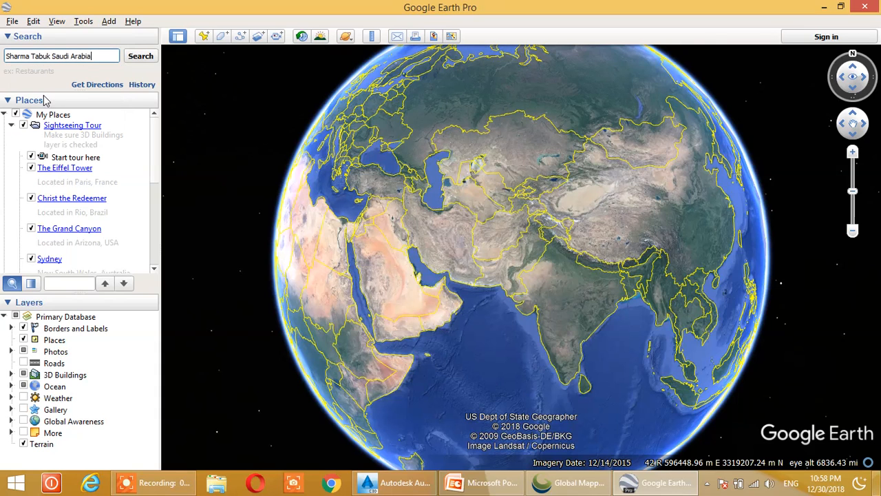
left_click(140, 56)
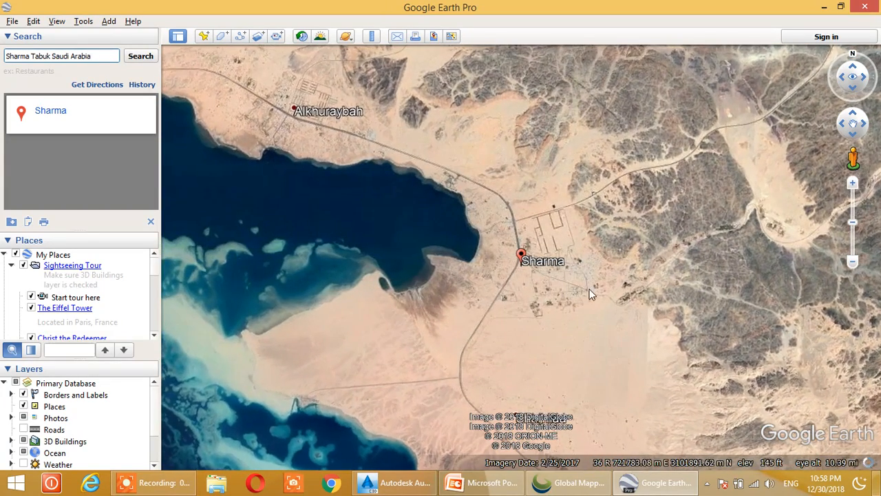
left_click_drag(589, 293, 516, 236)
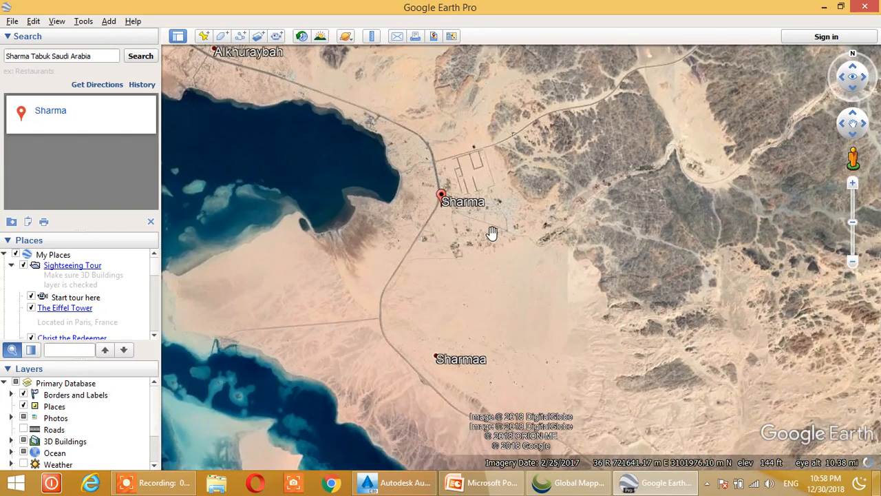
scroll(494, 233, "up", 2)
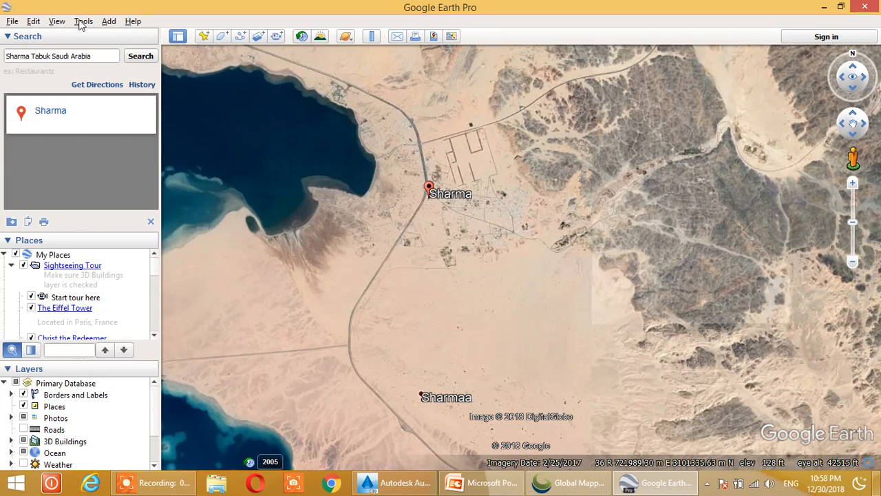
Check in the 3D View options that coordinates are shown in Universal Transverse Mercator, and accept the settings
left_click(82, 23)
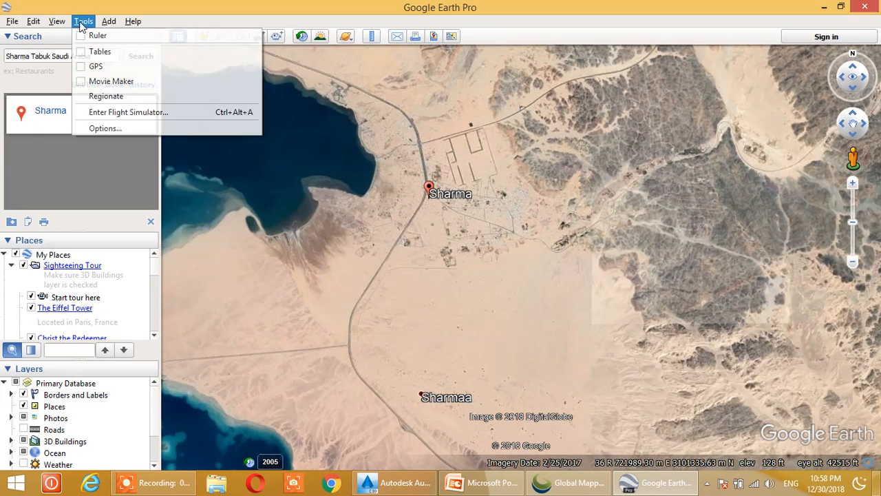
left_click(111, 128)
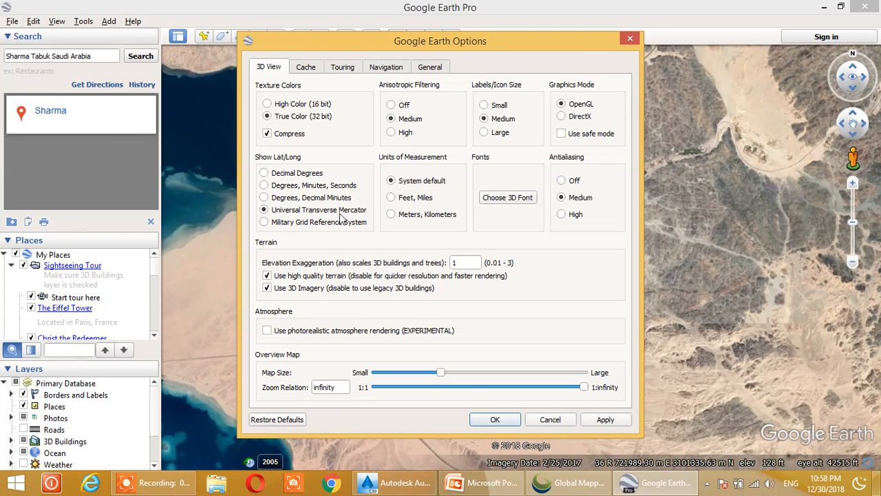
left_click(495, 419)
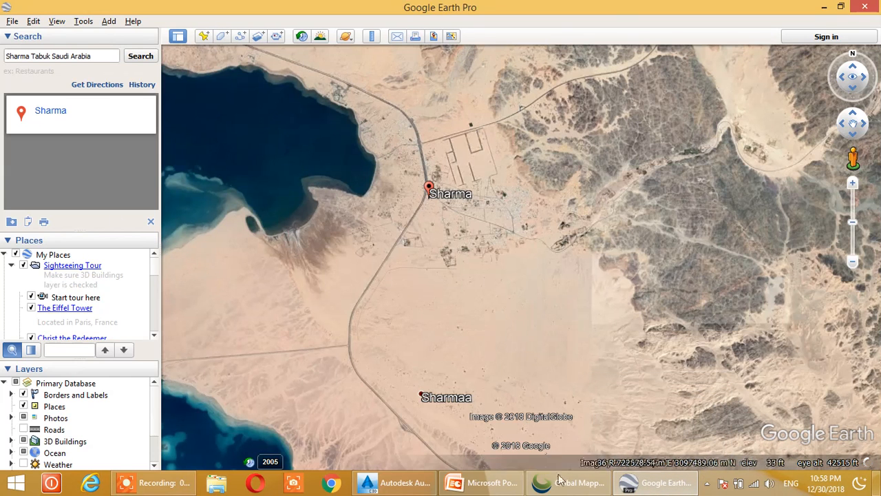
Examine the terrain around Sharma to find open ground beside the curving road next to the walled plantation
scroll(467, 235, "up", 5)
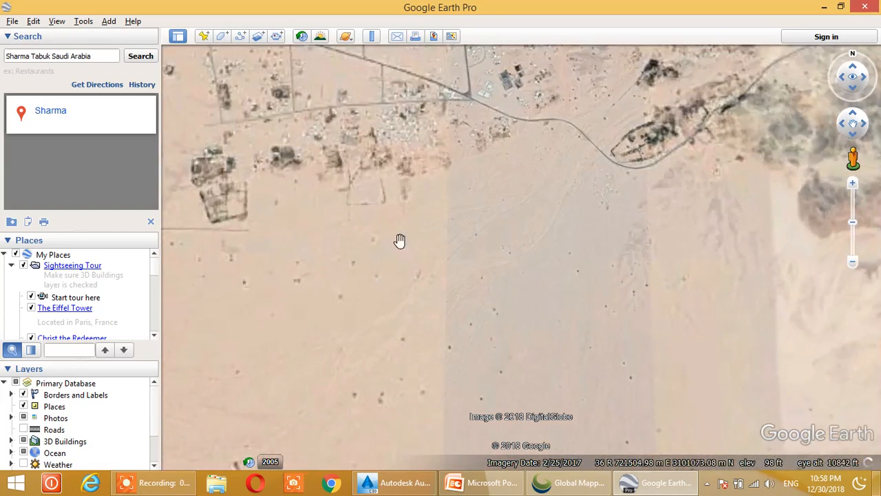
scroll(444, 201, "up", 3)
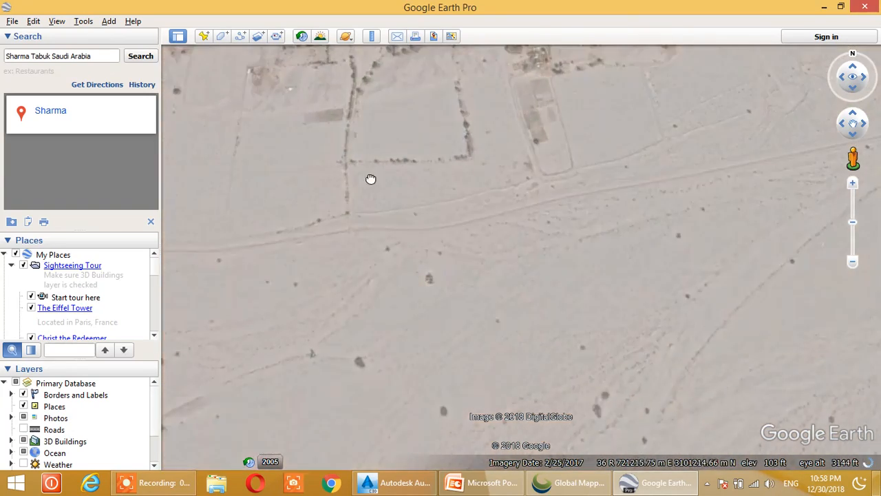
scroll(565, 200, "down", 3)
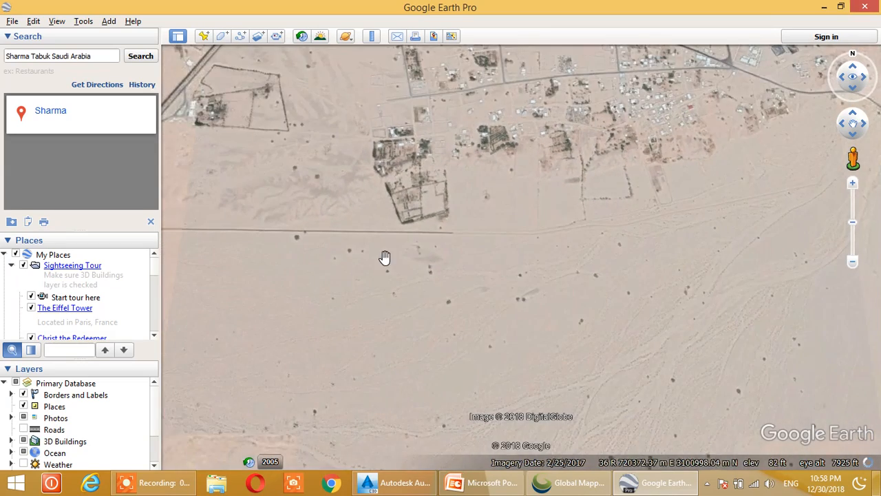
left_click_drag(557, 214, 226, 250)
scroll(451, 222, "up", 1)
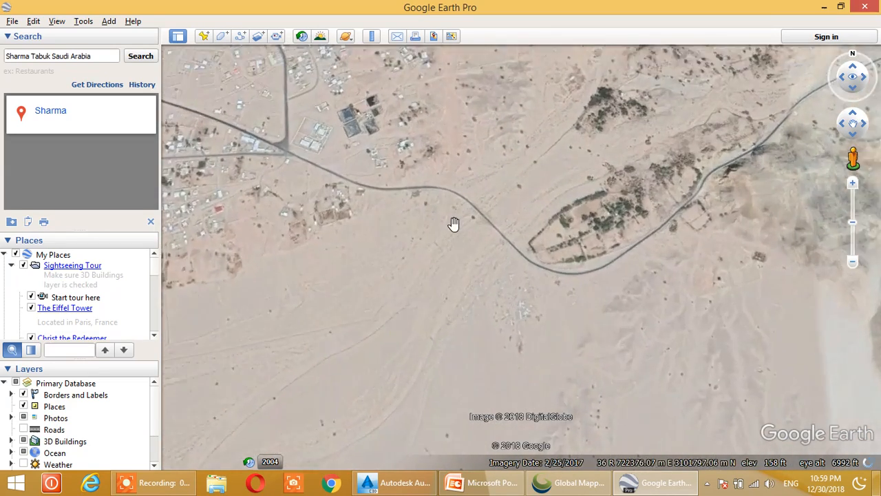
scroll(448, 213, "up", 2)
scroll(441, 181, "up", 1)
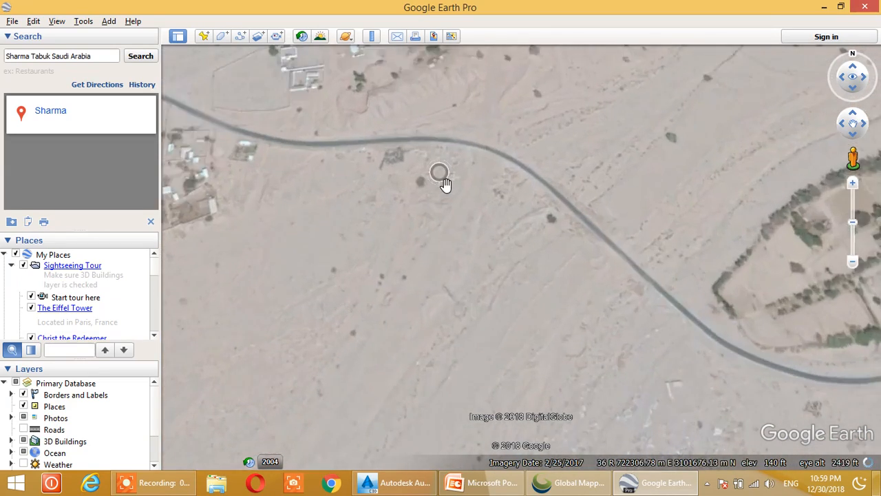
scroll(445, 180, "down", 2)
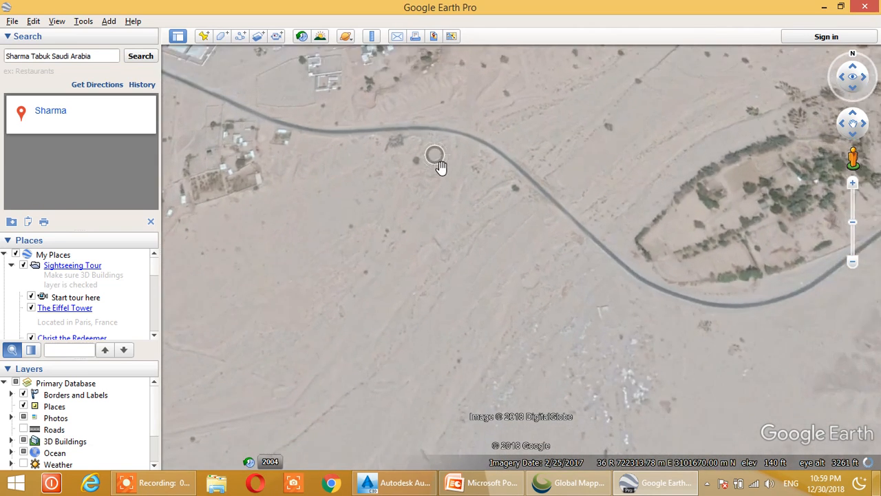
scroll(429, 193, "up", 2)
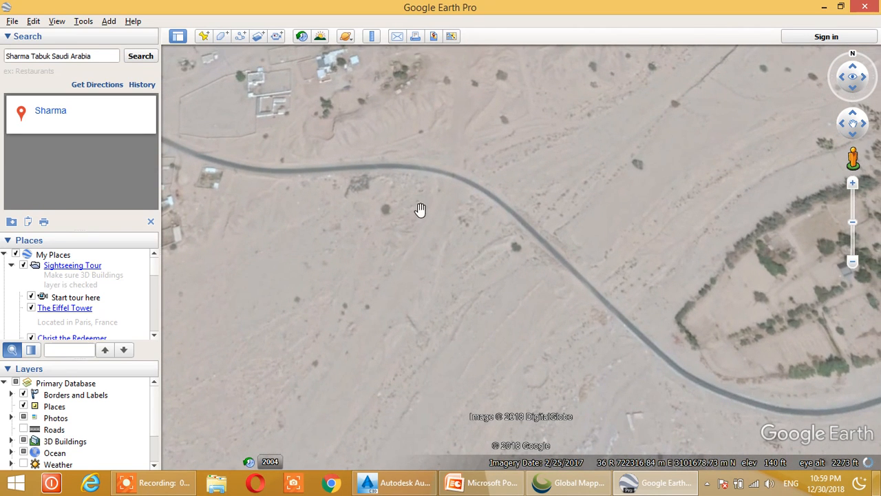
scroll(409, 202, "down", 1)
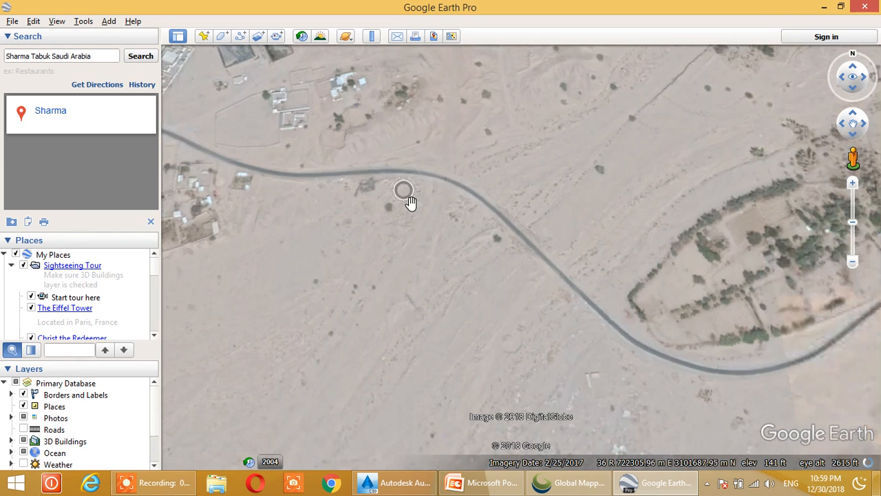
Start a new path and draw freehand zigzag sweeps running southwest to northeast across the road and open ground
left_click(241, 38)
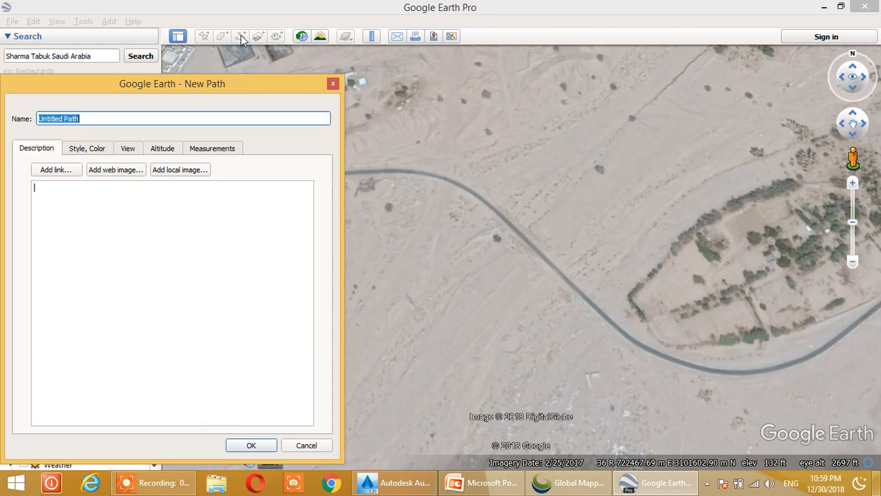
left_click_drag(281, 86, 156, 74)
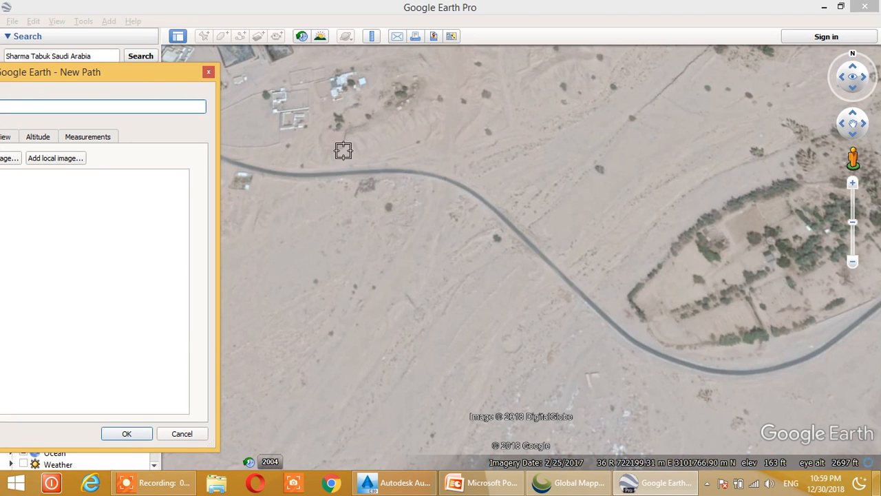
left_click(368, 138)
left_click_drag(368, 138, 325, 159)
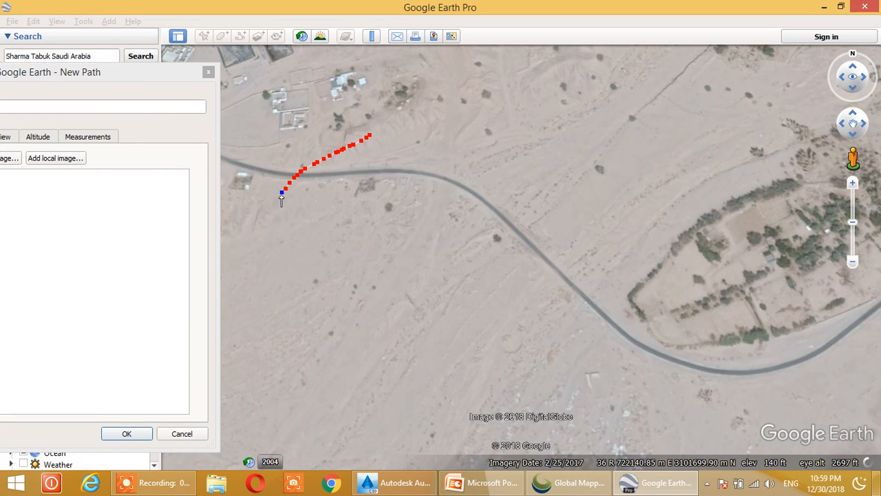
left_click_drag(310, 199, 365, 161)
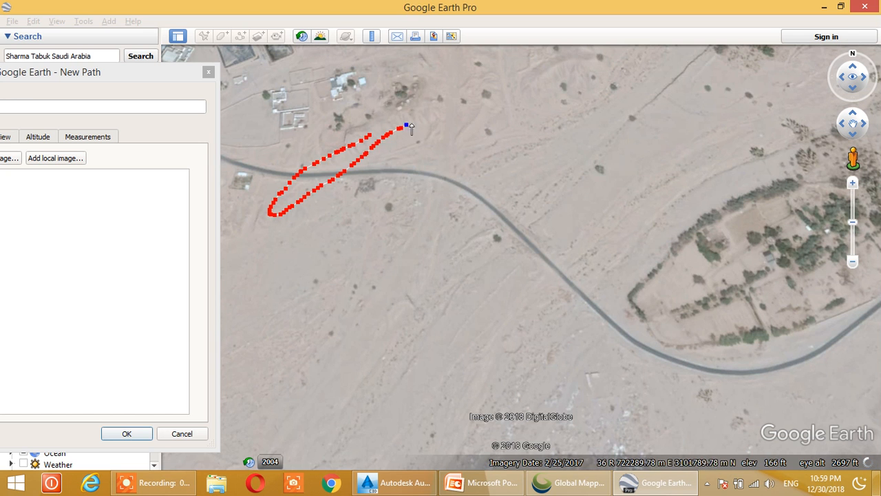
mouse_move(441, 119)
left_mouse_down()
mouse_move(358, 187)
mouse_move(256, 249)
mouse_move(356, 217)
mouse_move(467, 131)
mouse_move(418, 199)
mouse_move(274, 272)
left_mouse_up()
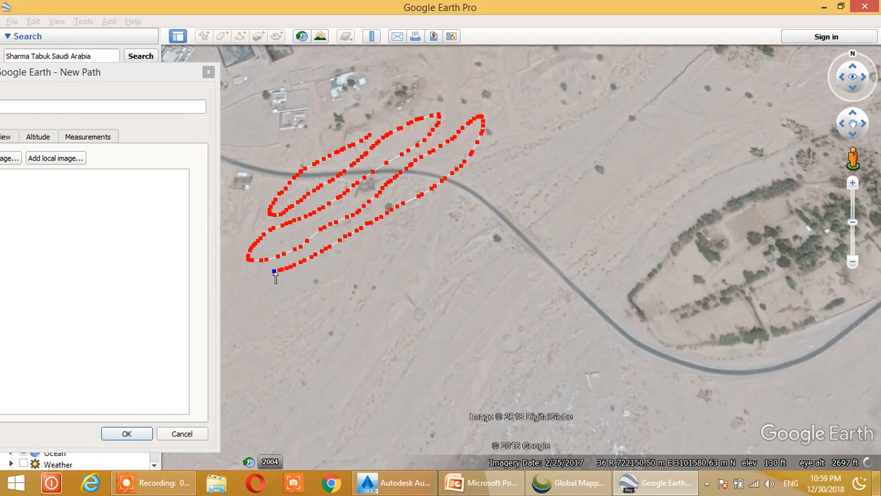
mouse_move(241, 296)
left_mouse_down()
mouse_move(284, 293)
mouse_move(389, 242)
mouse_move(512, 141)
mouse_move(484, 199)
mouse_move(308, 301)
mouse_move(344, 303)
mouse_move(509, 181)
mouse_move(429, 284)
mouse_move(330, 335)
left_mouse_up()
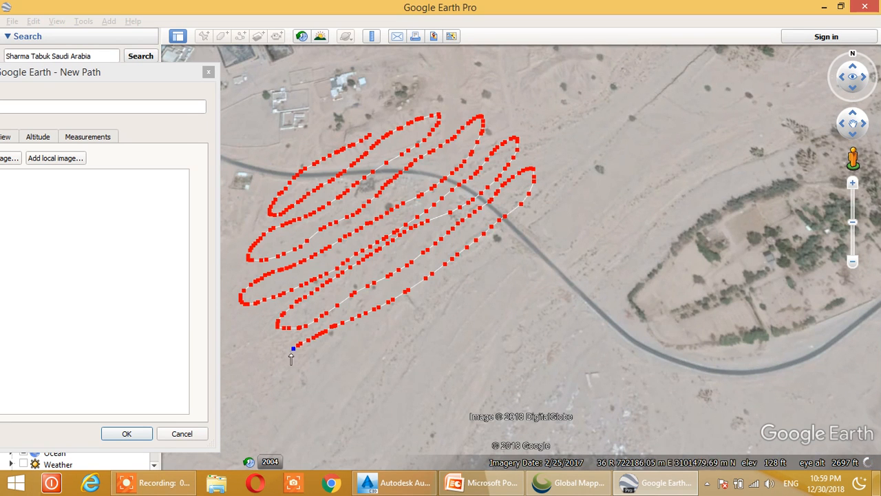
mouse_move(292, 375)
left_mouse_down()
mouse_move(507, 252)
mouse_move(556, 201)
mouse_move(542, 259)
mouse_move(430, 325)
mouse_move(342, 362)
mouse_move(298, 395)
mouse_move(360, 380)
mouse_move(489, 316)
left_mouse_up()
mouse_move(581, 263)
left_mouse_down()
mouse_move(495, 343)
mouse_move(322, 405)
mouse_move(406, 396)
mouse_move(548, 325)
mouse_move(589, 275)
mouse_move(609, 270)
mouse_move(505, 369)
mouse_move(358, 429)
left_mouse_up()
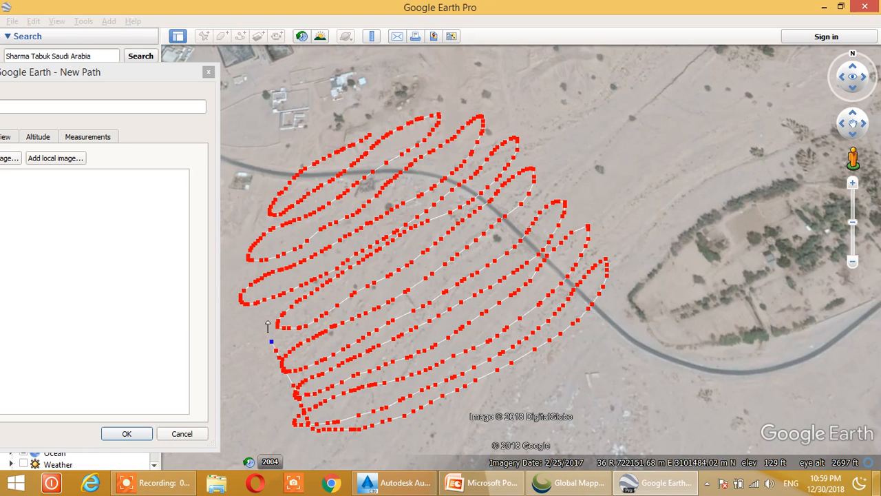
Continue the path with roughly north-south zigzag sweeps crossing the first ones, forming a grid over the site up to the road
left_click_drag(253, 200, 285, 280)
left_click_drag(317, 371, 343, 422)
left_click_drag(358, 391, 321, 290)
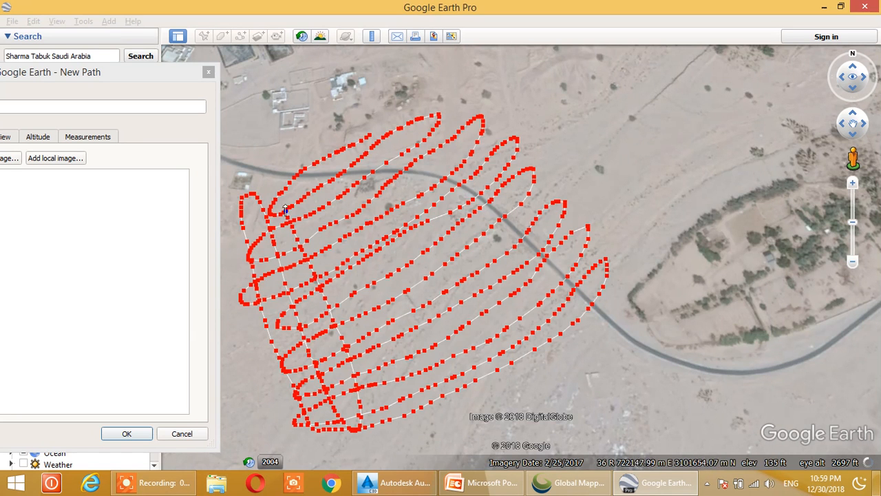
mouse_move(283, 181)
left_mouse_down()
mouse_move(328, 246)
mouse_move(376, 372)
left_mouse_up()
mouse_move(404, 406)
left_mouse_down()
mouse_move(402, 342)
mouse_move(334, 181)
mouse_move(398, 266)
left_mouse_up()
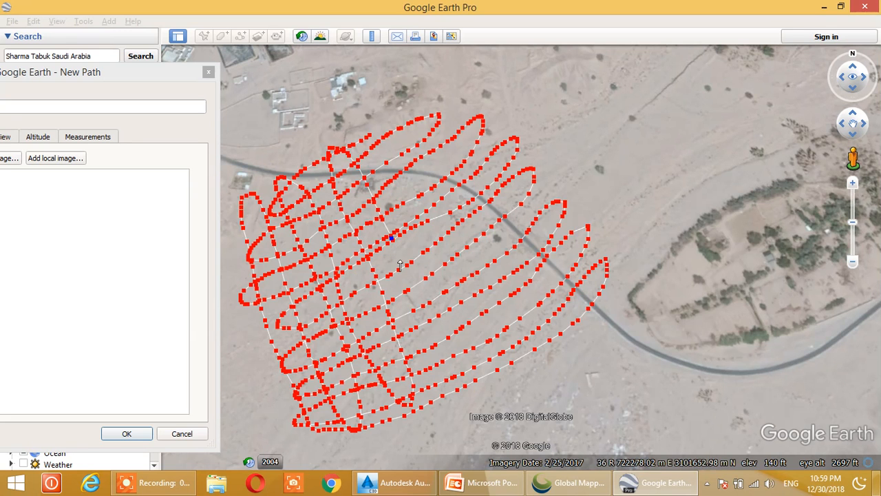
mouse_move(438, 360)
left_mouse_down()
mouse_move(468, 366)
mouse_move(409, 213)
left_mouse_up()
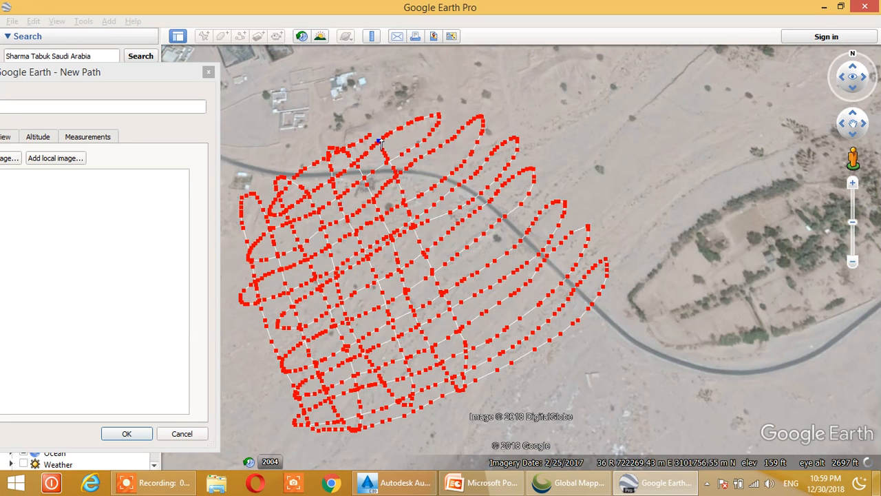
left_click_drag(418, 148, 471, 264)
left_click_drag(518, 320, 453, 180)
mouse_move(423, 122)
left_mouse_down()
mouse_move(494, 186)
mouse_move(560, 324)
mouse_move(565, 272)
mouse_move(471, 152)
left_mouse_up()
mouse_move(456, 109)
left_mouse_down()
mouse_move(528, 165)
mouse_move(592, 315)
left_mouse_up()
Name the path UTM, set its line color to green (#00ff00), and finish creating it
left_click_drag(114, 81, 300, 93)
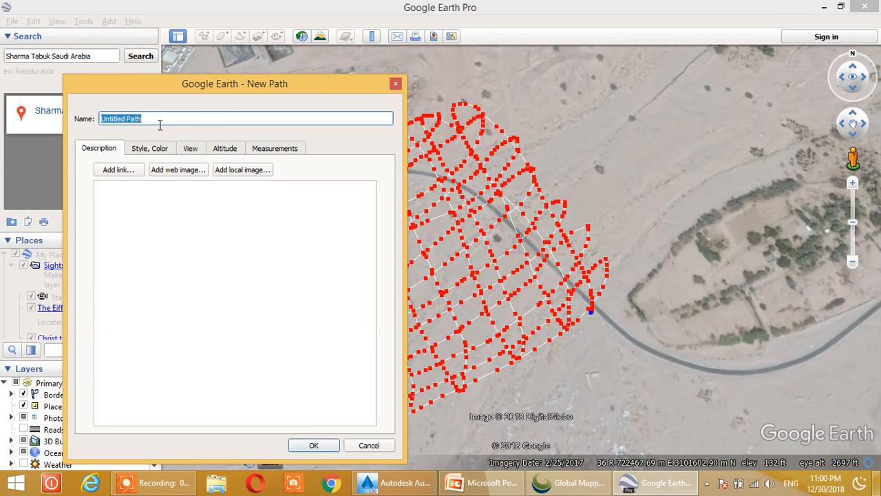
type("UTM")
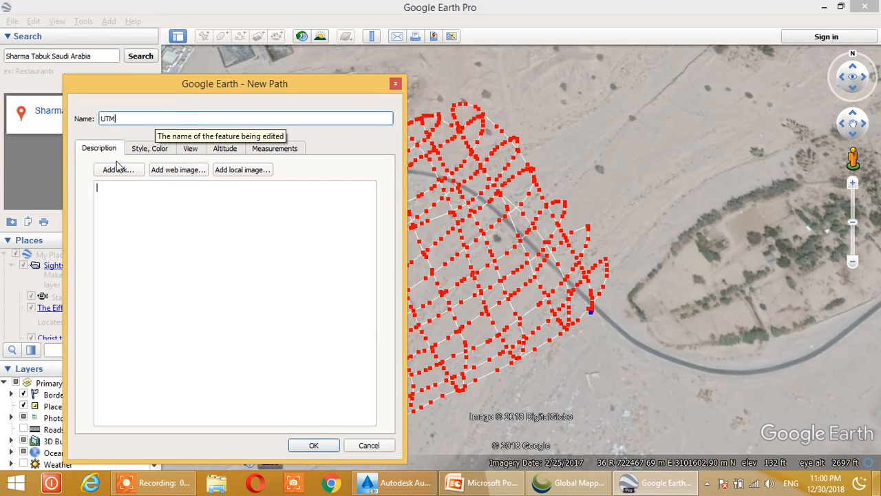
left_click(146, 151)
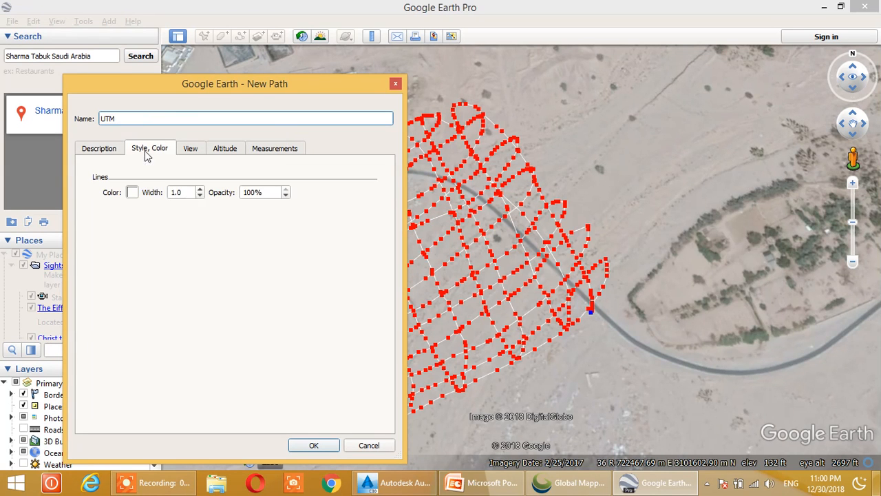
left_click(131, 193)
left_click(191, 166)
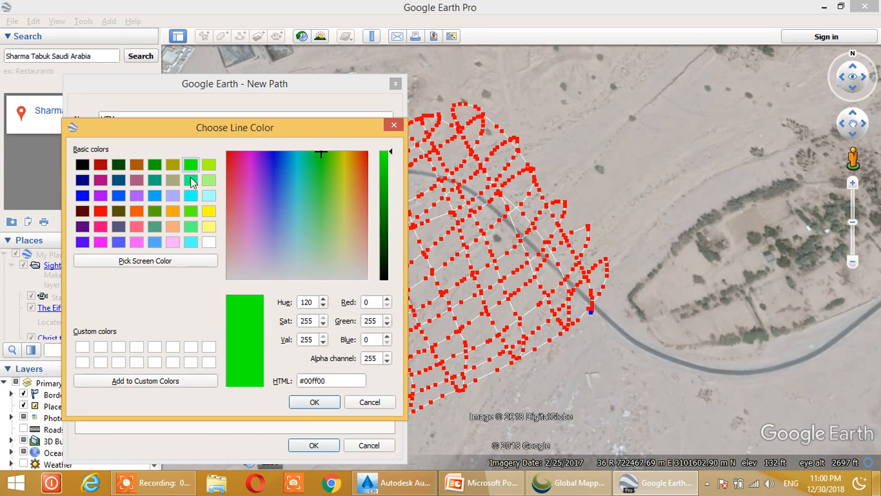
left_click(312, 404)
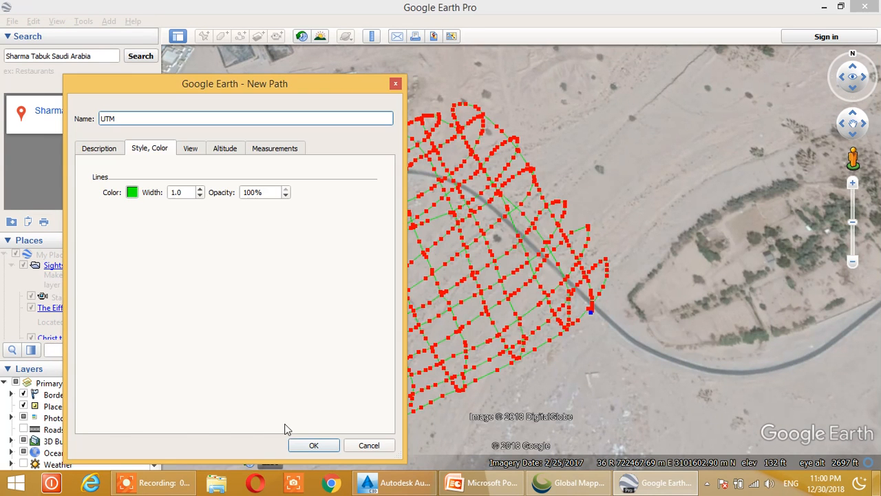
left_click(313, 445)
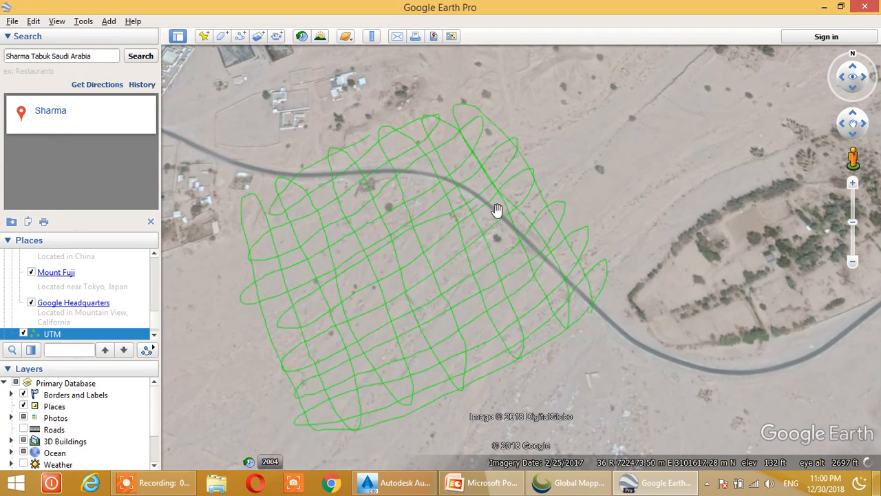
Save the UTM path to the Desktop as UTM.kmz in Kmz format
left_click(12, 23)
mouse_move(35, 55)
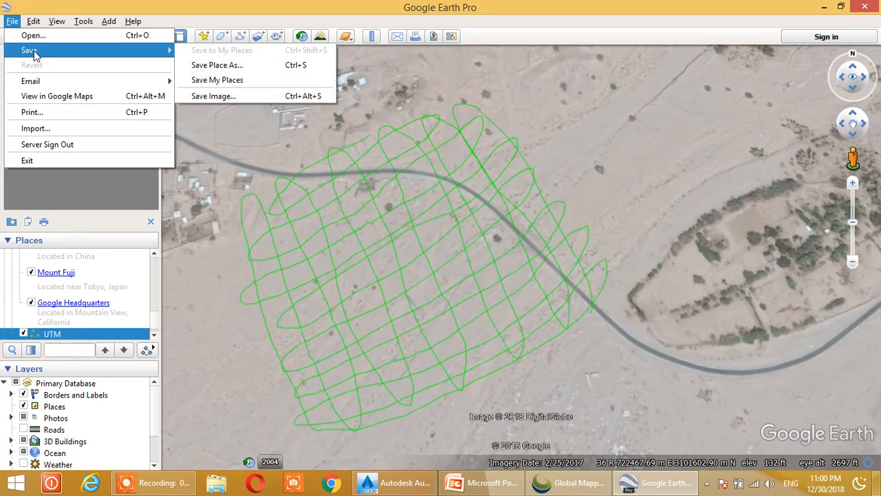
left_click(227, 64)
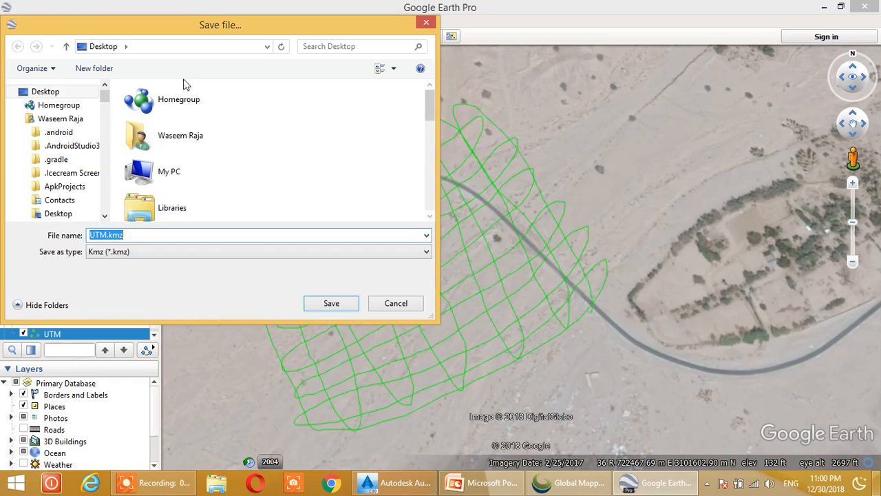
left_click(64, 91)
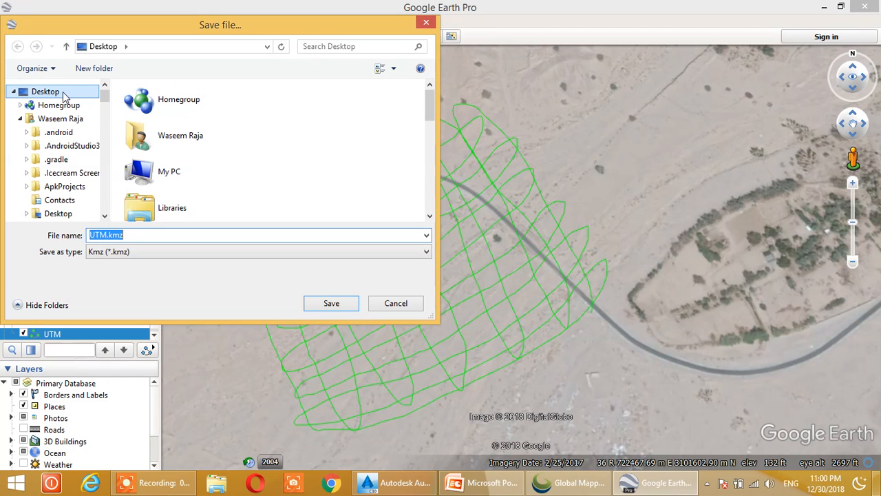
left_click(145, 242)
left_click(331, 303)
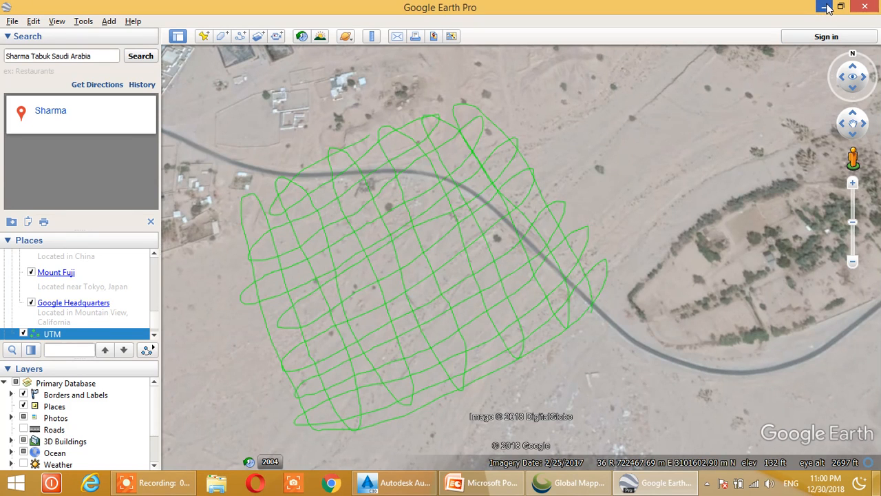
Switch to Global Mapper and open the UTM.kmz file from the Desktop
left_click(826, 7)
left_click(826, 7)
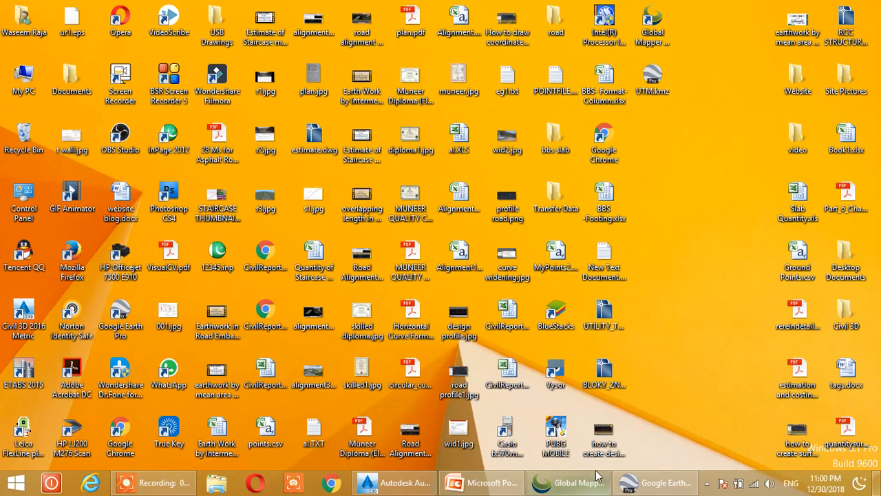
mouse_move(581, 488)
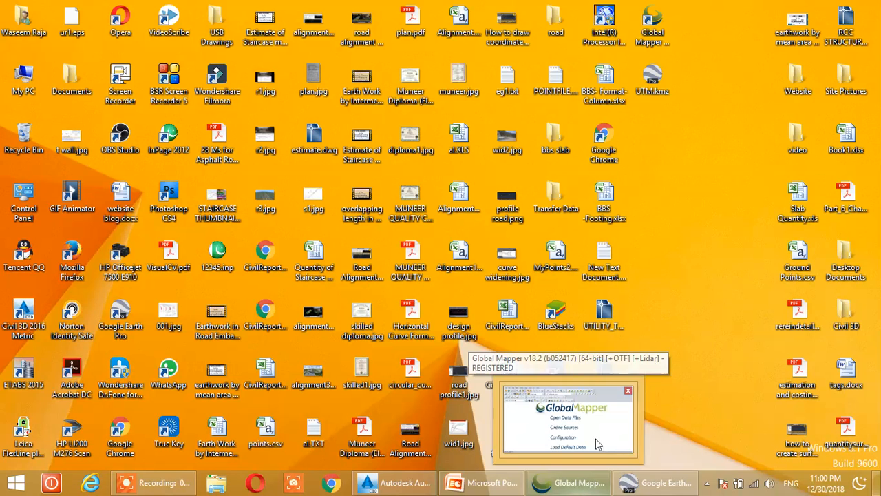
left_click(568, 483)
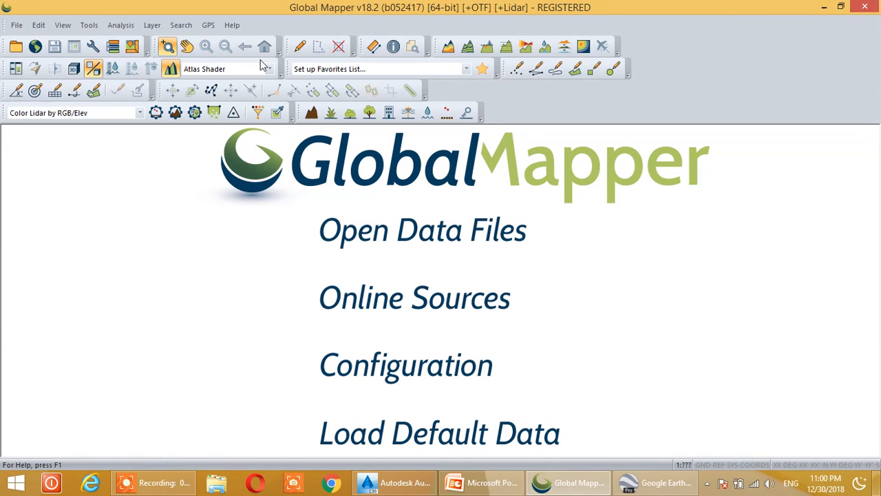
left_click(18, 48)
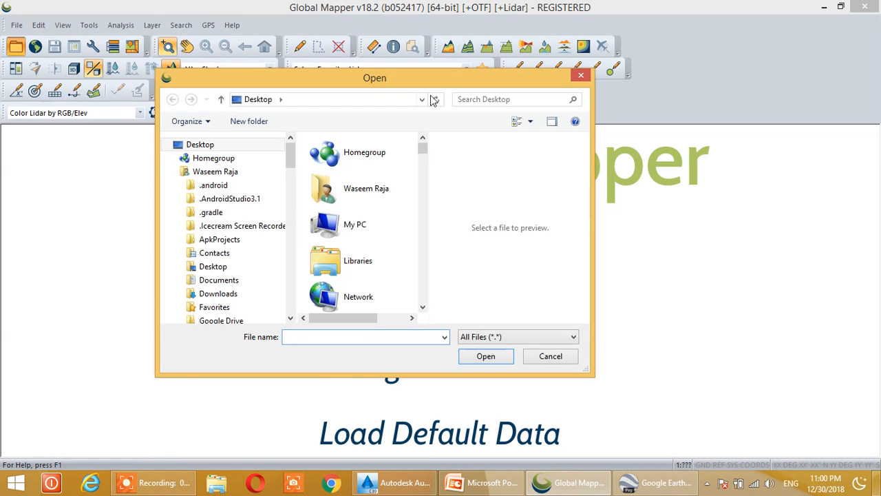
left_click_drag(435, 81, 477, 61)
left_click(375, 219)
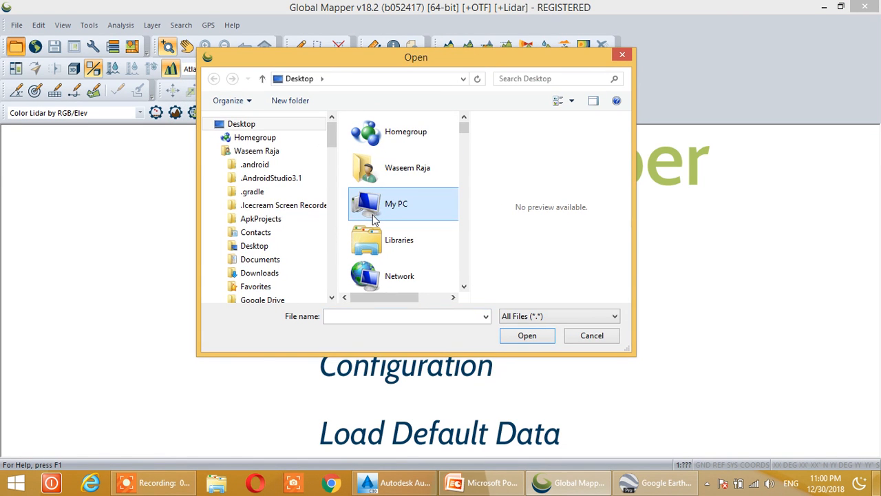
key("u")
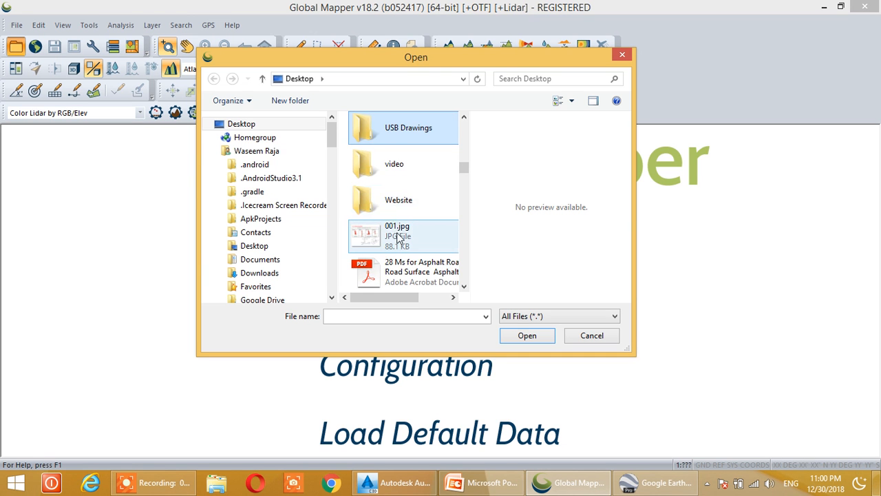
key("u")
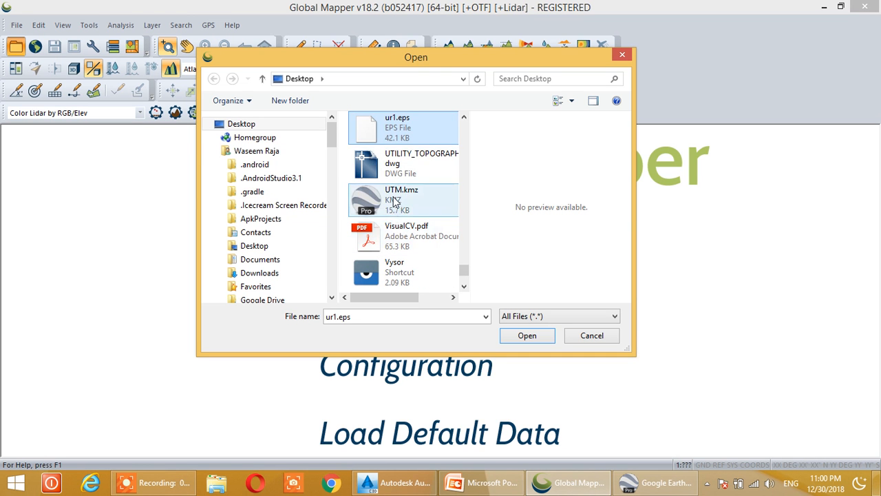
left_click(394, 199)
left_click(524, 335)
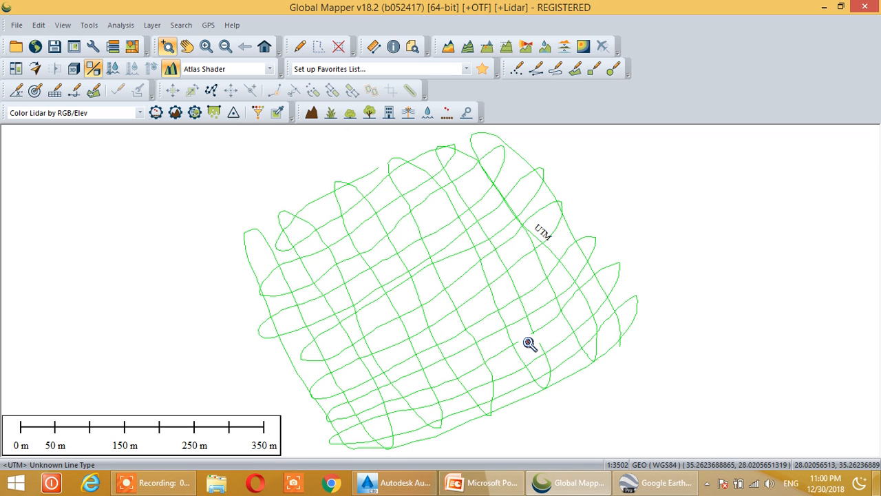
Open the projection configuration in Global Mapper and check the site's UTM zone in Google Earth
left_click(89, 26)
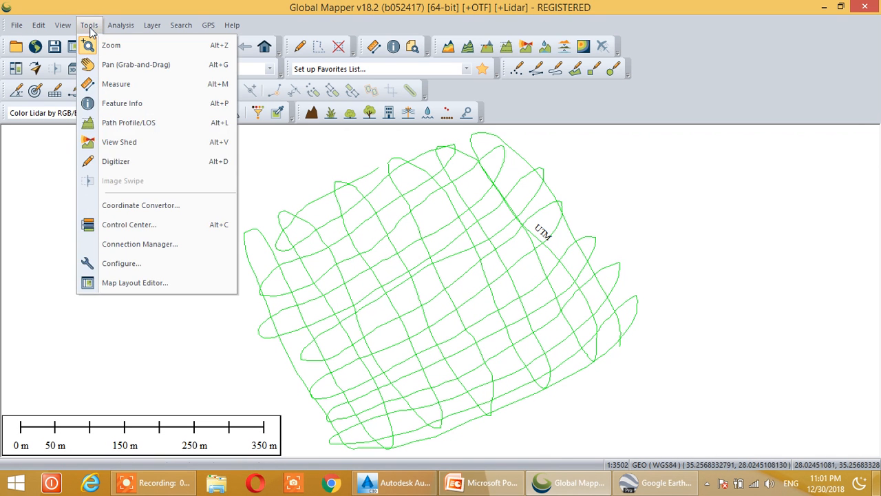
left_click(130, 265)
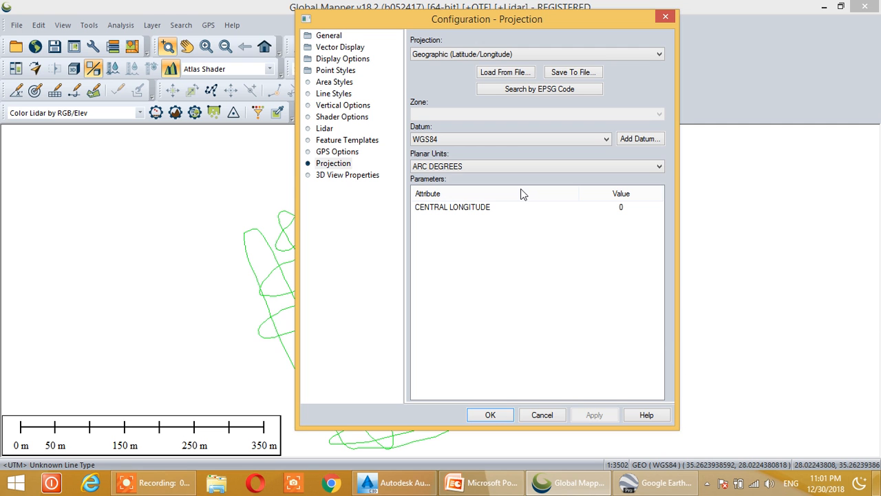
left_click(323, 83)
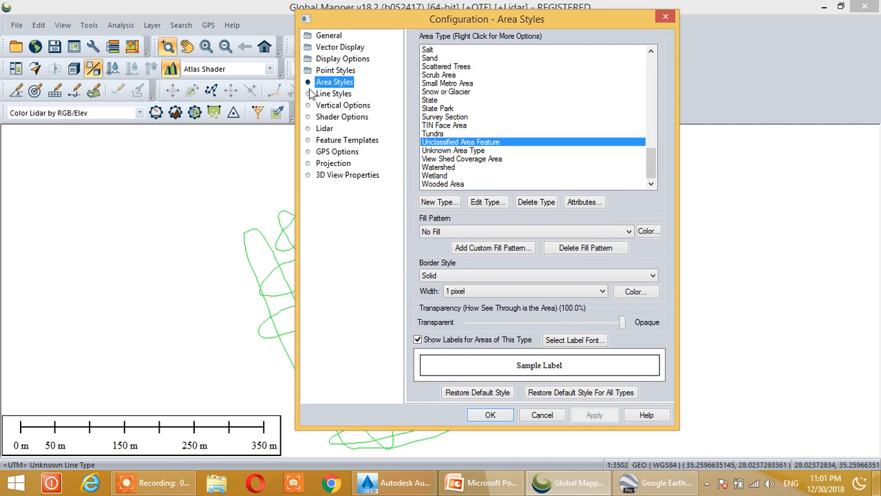
left_click(313, 105)
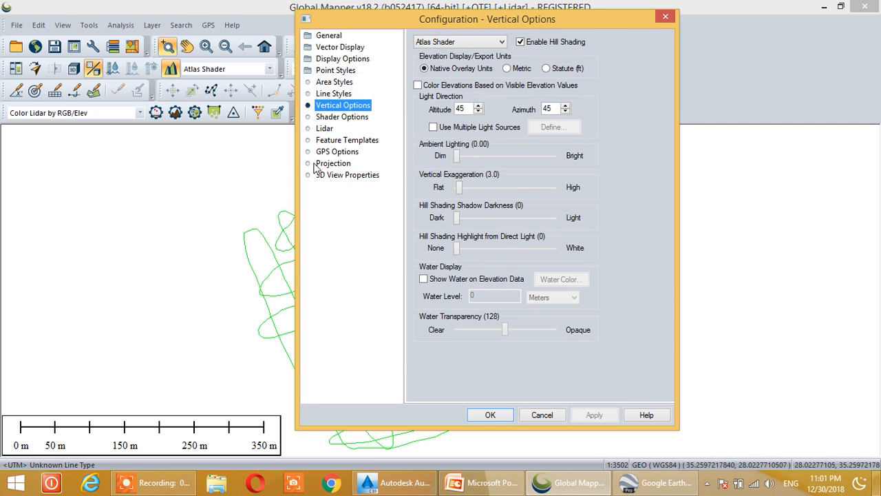
left_click(314, 166)
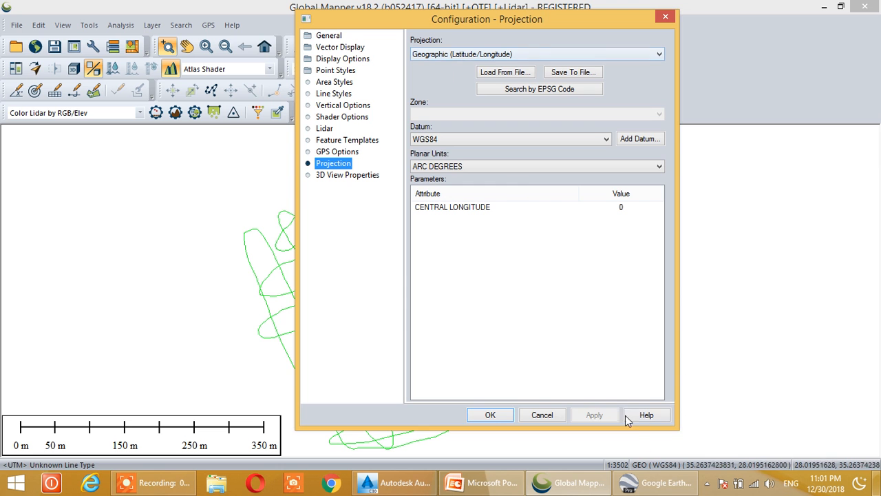
left_click(653, 491)
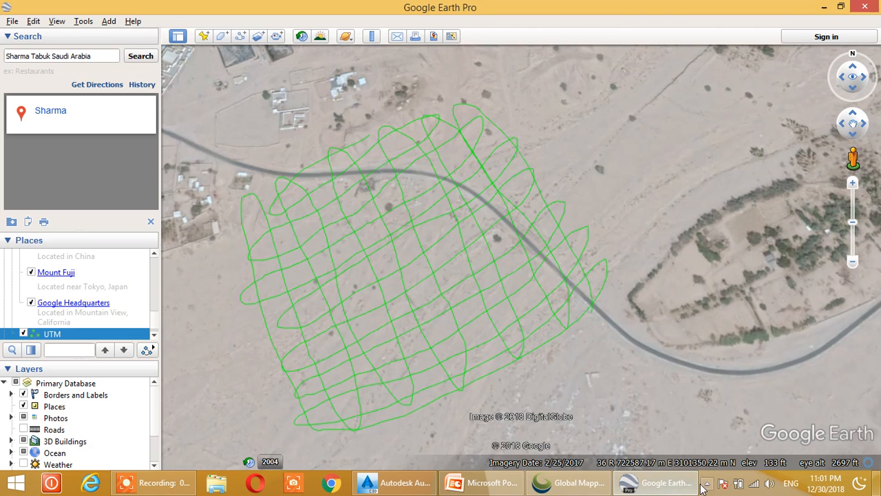
left_click(564, 487)
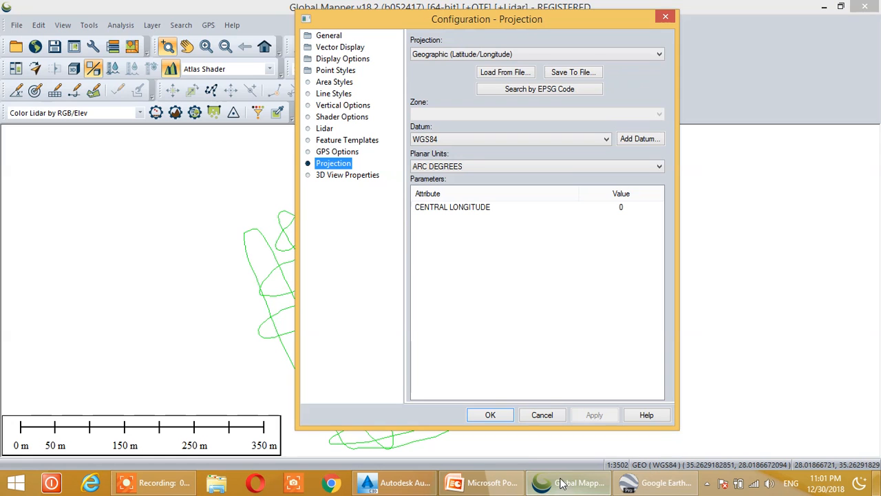
Set the projection to UTM zone 36 Northern Hemisphere with WGS84 datum and meters, checking the zone against Google Earth, and apply it
left_click(511, 54)
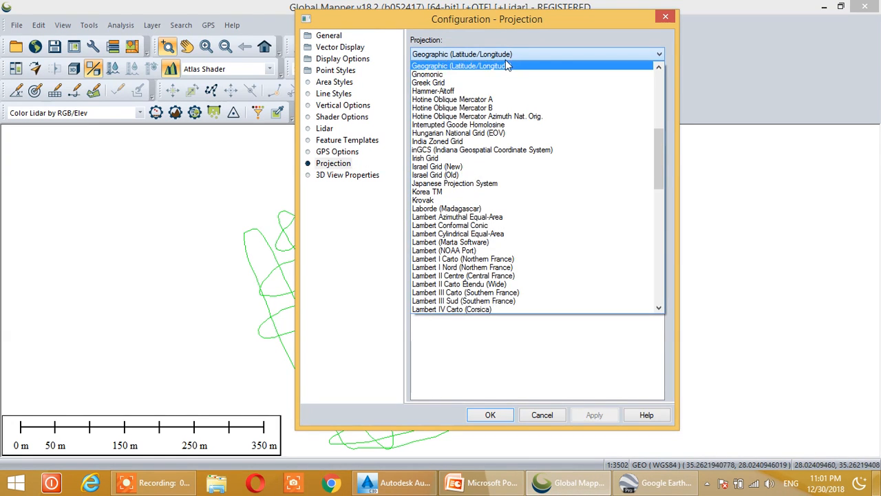
scroll(500, 200, "down", 2)
scroll(501, 202, "down", 11)
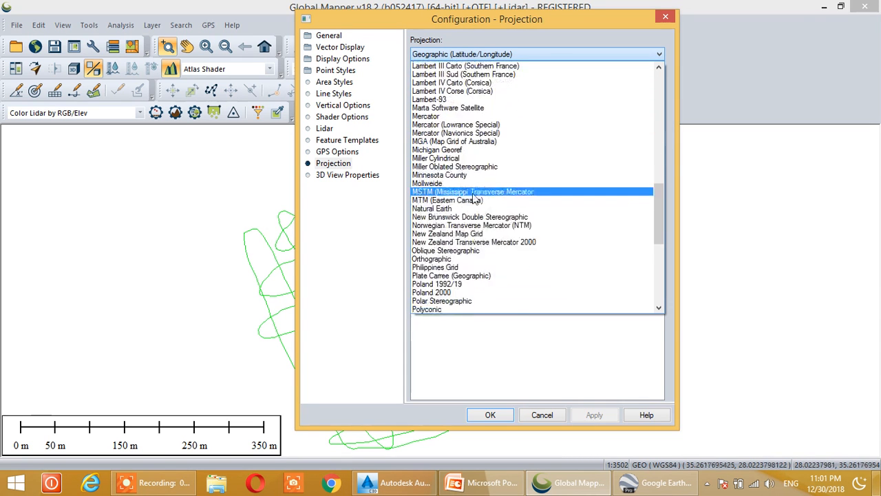
scroll(467, 205, "down", 6)
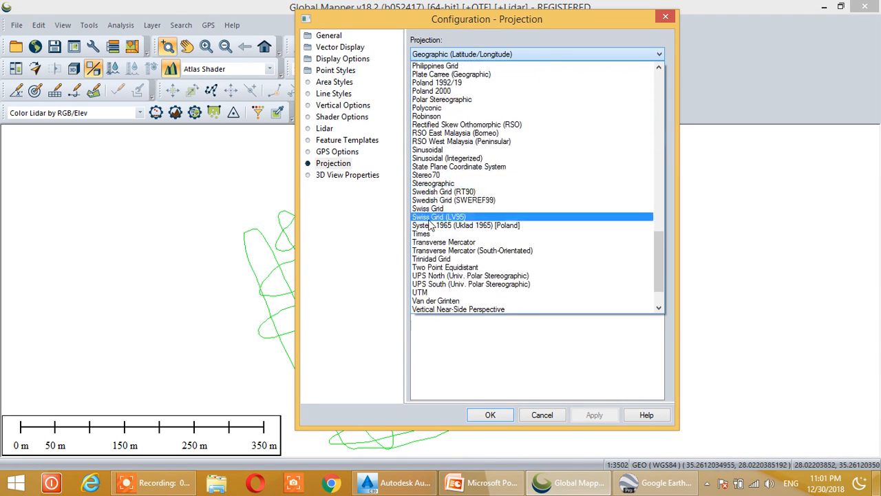
left_click(430, 252)
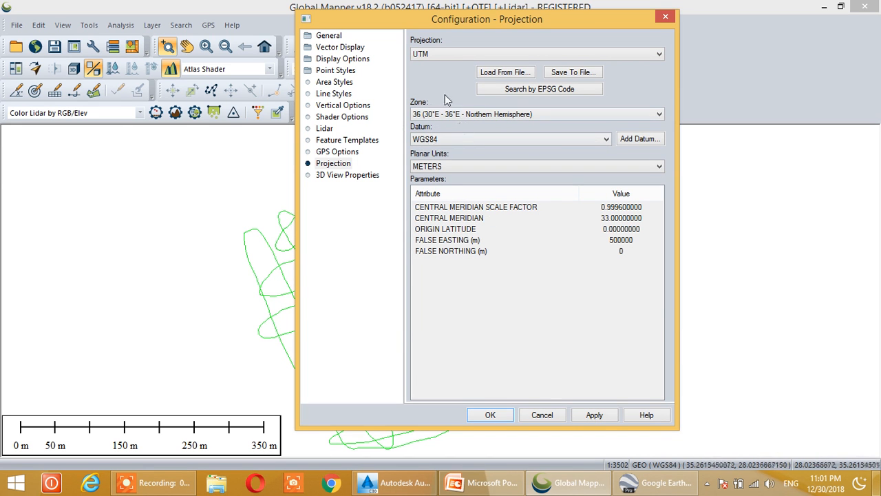
left_click(654, 482)
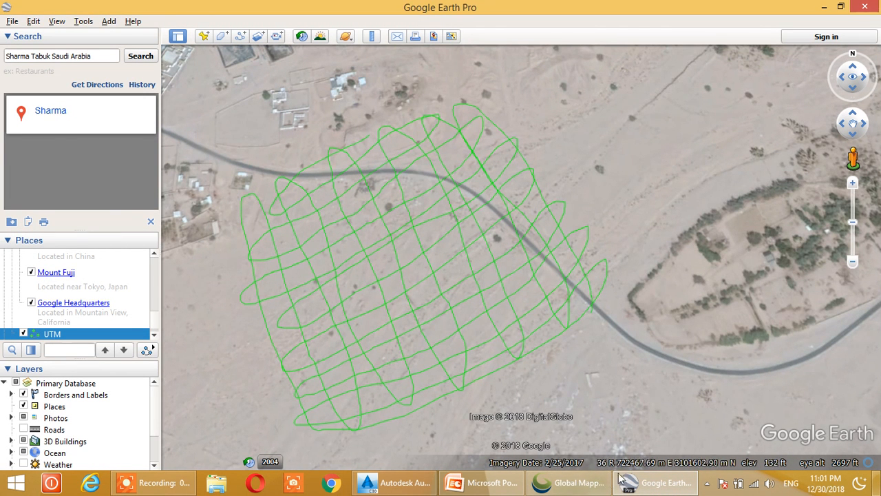
left_click(598, 490)
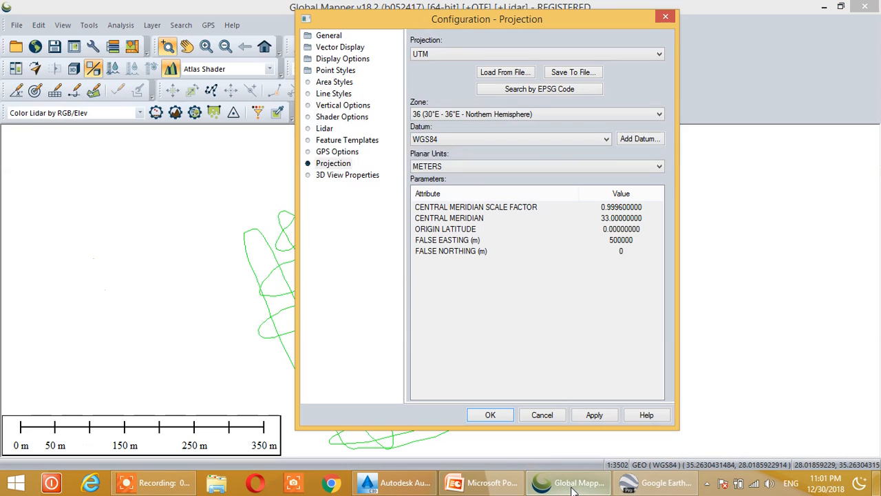
left_click(498, 418)
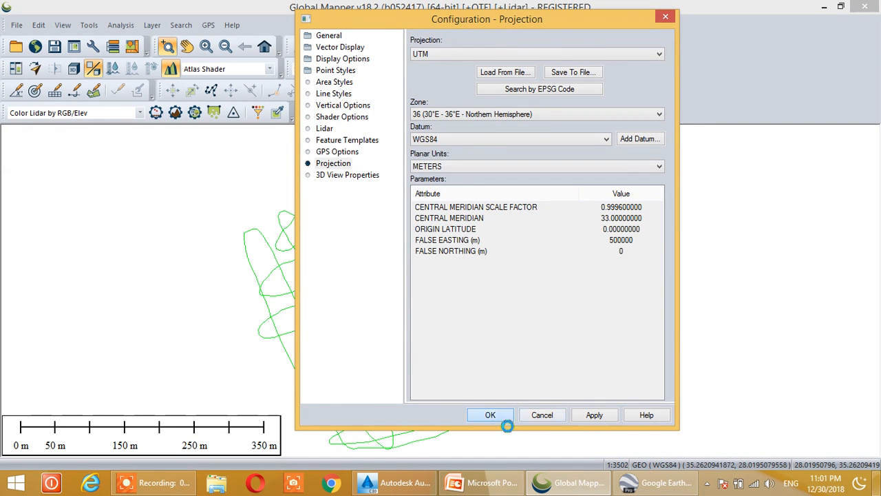
Load ASTER GDEM v2 Worldwide Elevation Data (1 arc-second) from the online sources for the current screen bounds
left_click(11, 29)
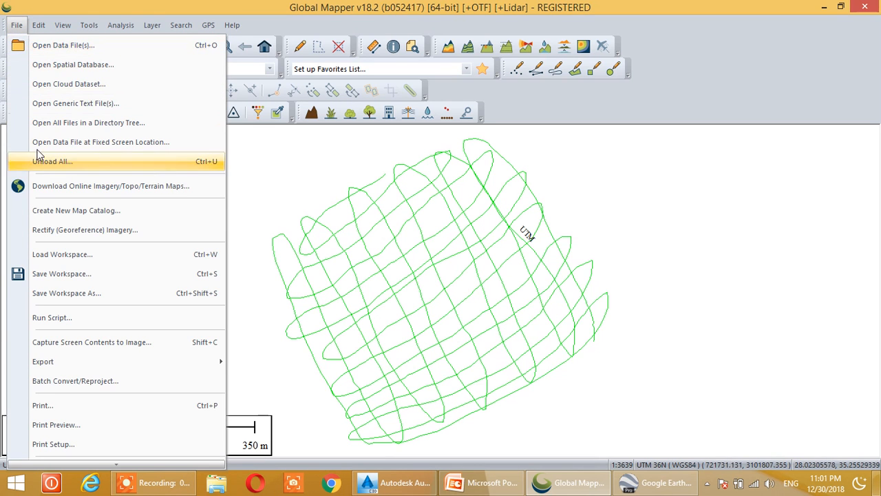
left_click(53, 186)
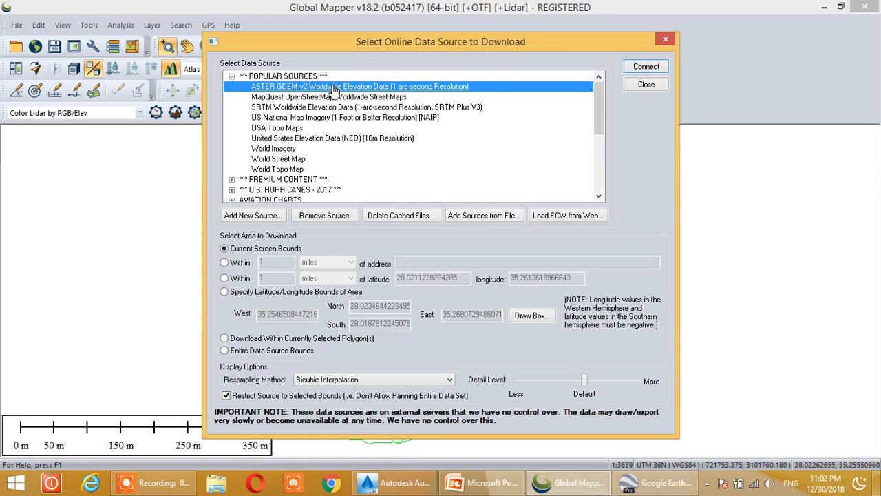
left_click(646, 68)
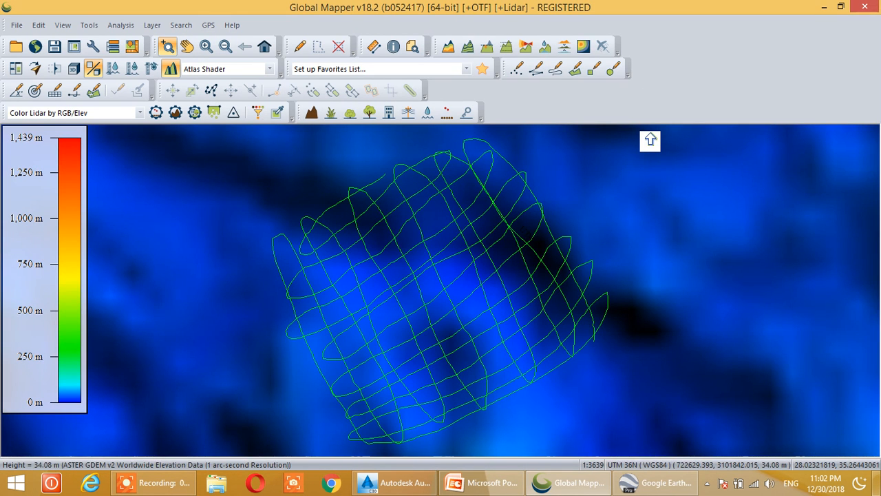
Start a vector export as an XYZ (Simple ASCII) text file with comma-separated coordinates, X first, and elevations for each vertex
left_click(17, 26)
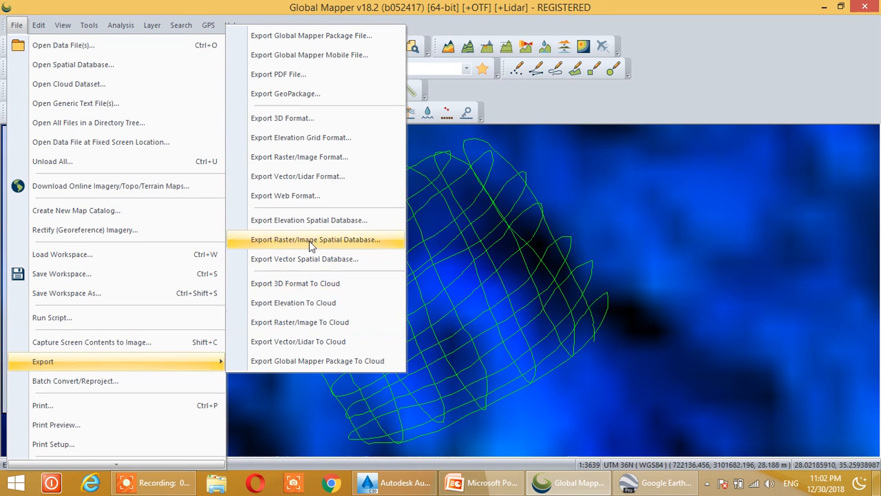
left_click(328, 176)
left_click(376, 259)
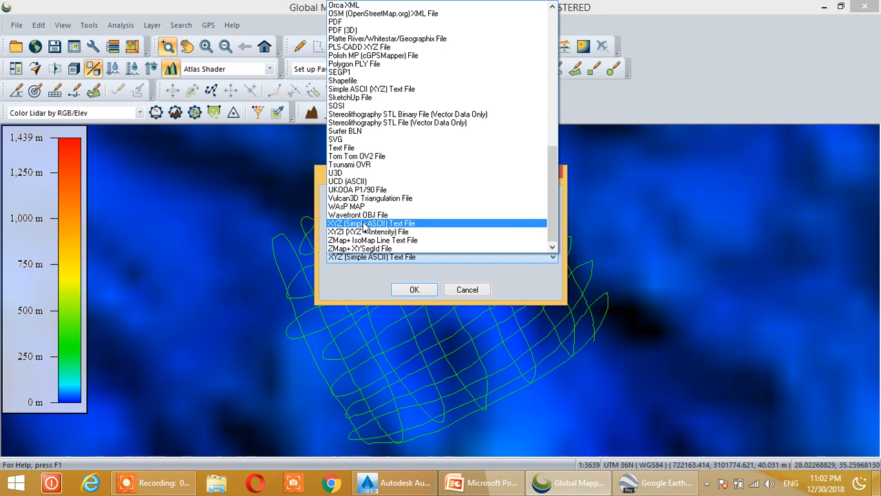
left_click(365, 223)
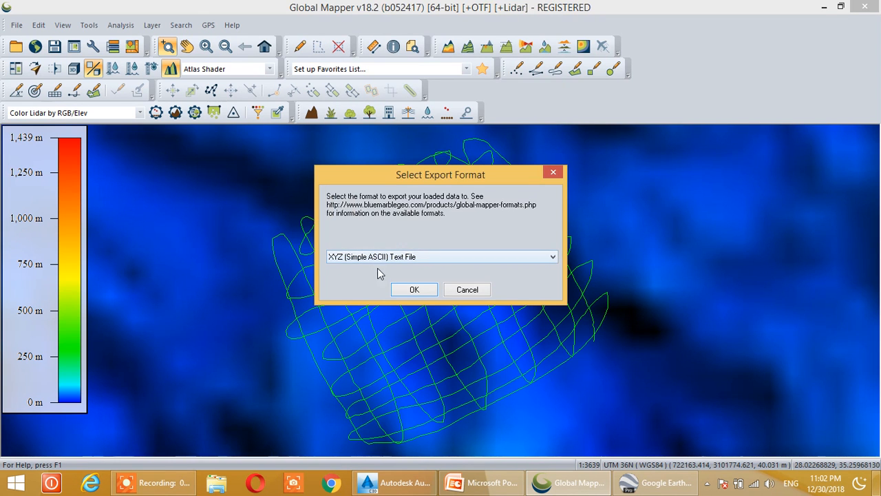
left_click(414, 290)
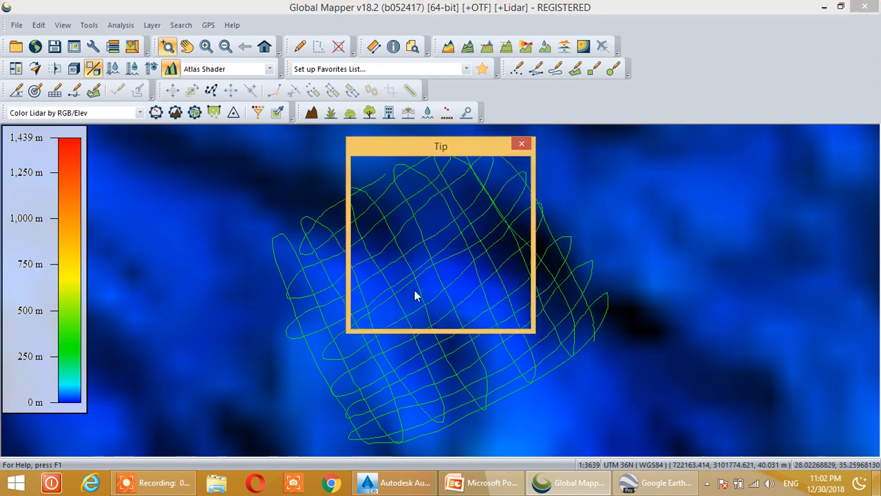
left_click(382, 318)
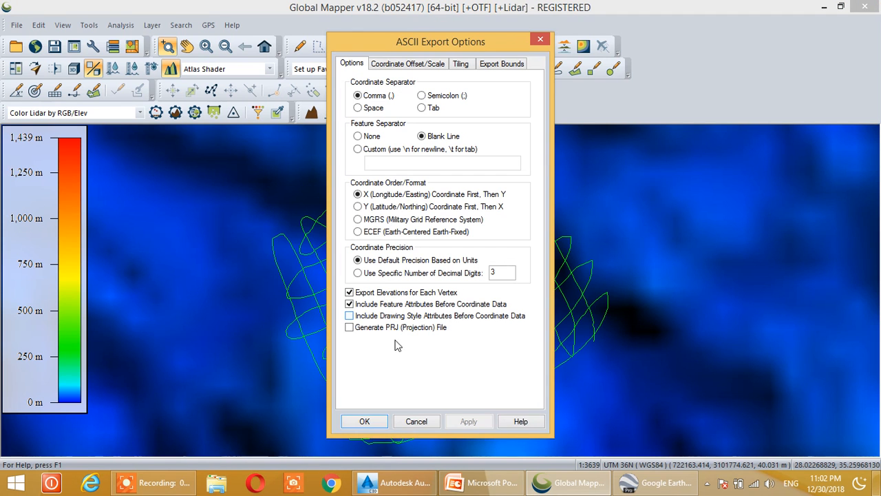
left_click(364, 421)
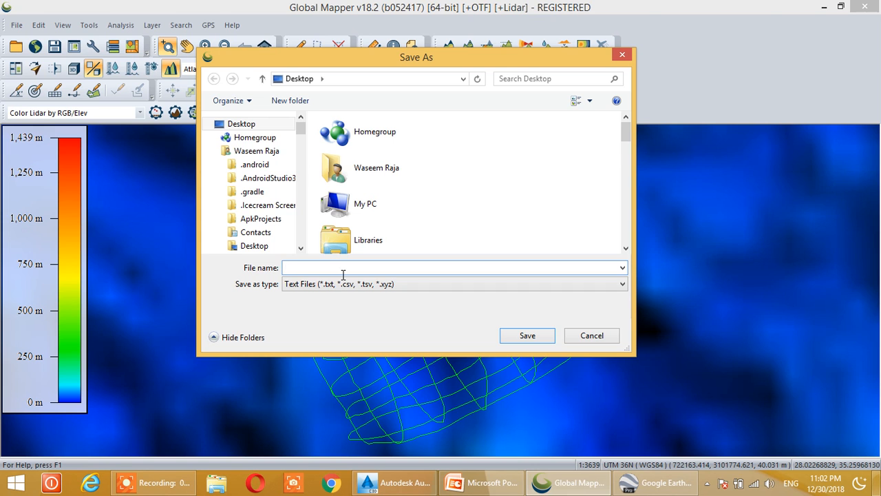
Save the exported text file to the Desktop as UTM1
type("UTM1")
left_click(236, 124)
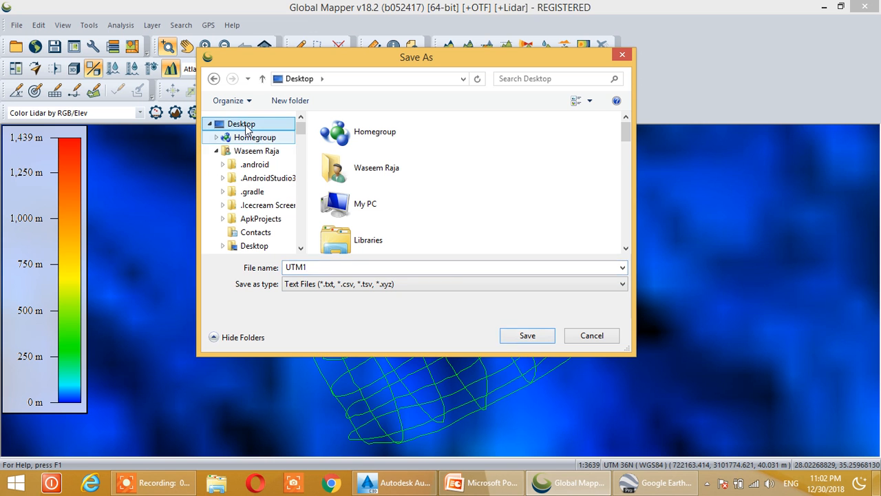
left_click(536, 335)
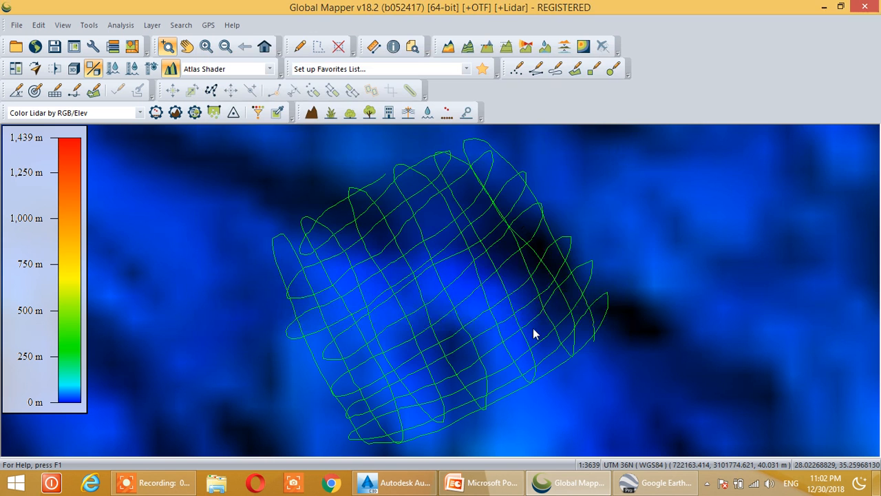
Return to the Windows desktop and select the exported UTM1.txt file
left_click(823, 8)
left_click(824, 7)
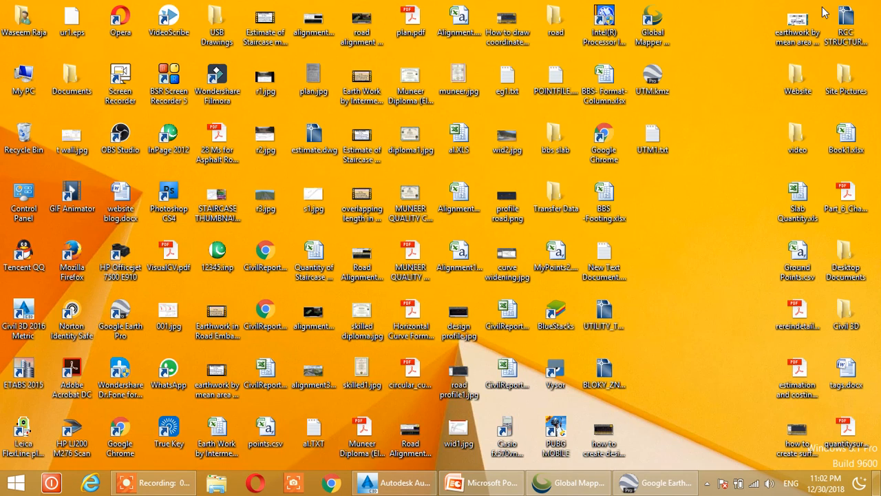
left_click(664, 137)
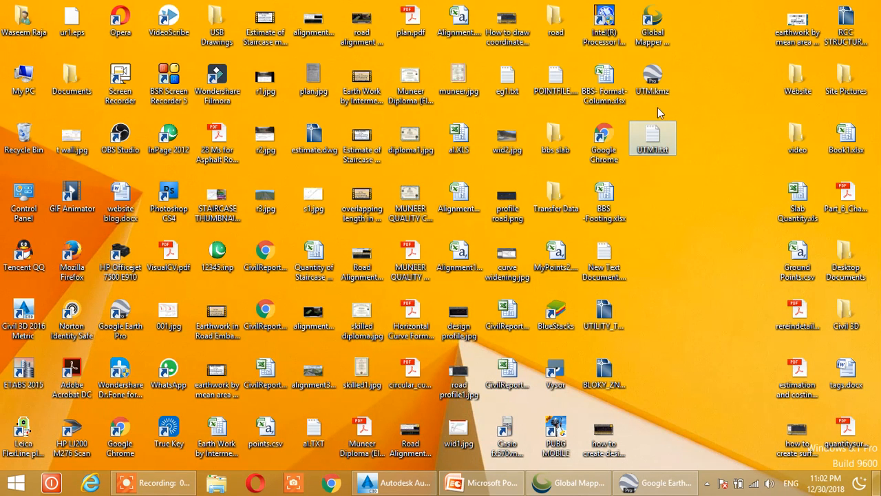
Delete the four header lines above the coordinates in UTM1.txt and save the file
double_click(658, 141)
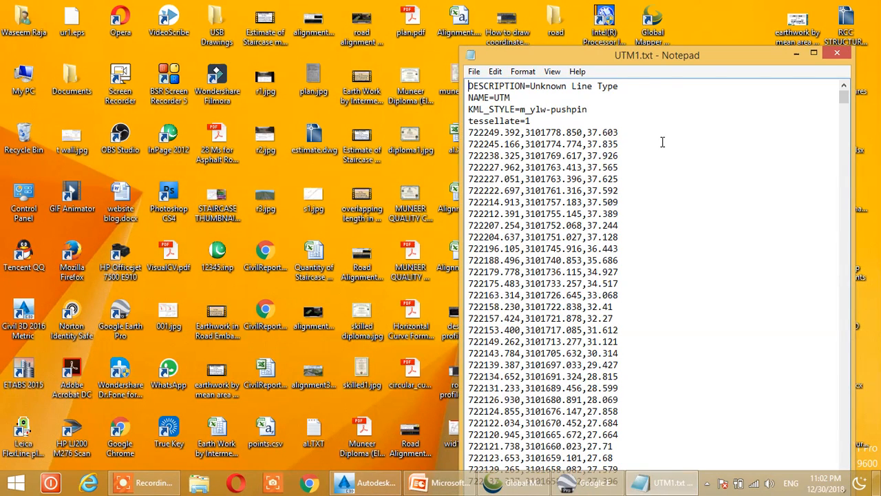
double_click(699, 56)
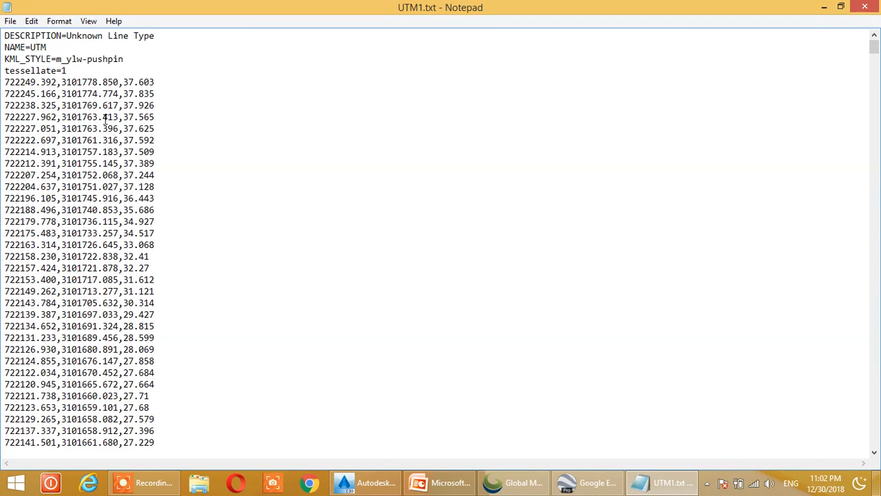
left_click_drag(86, 76, 5, 36)
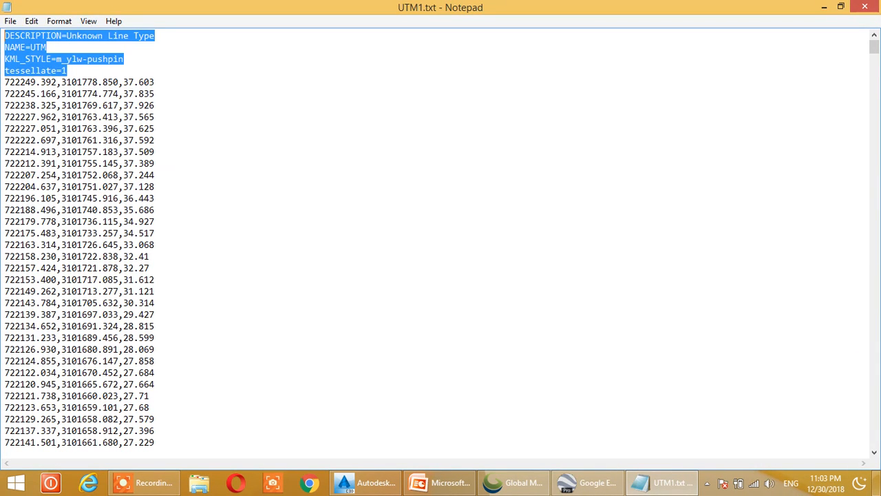
key("Delete")
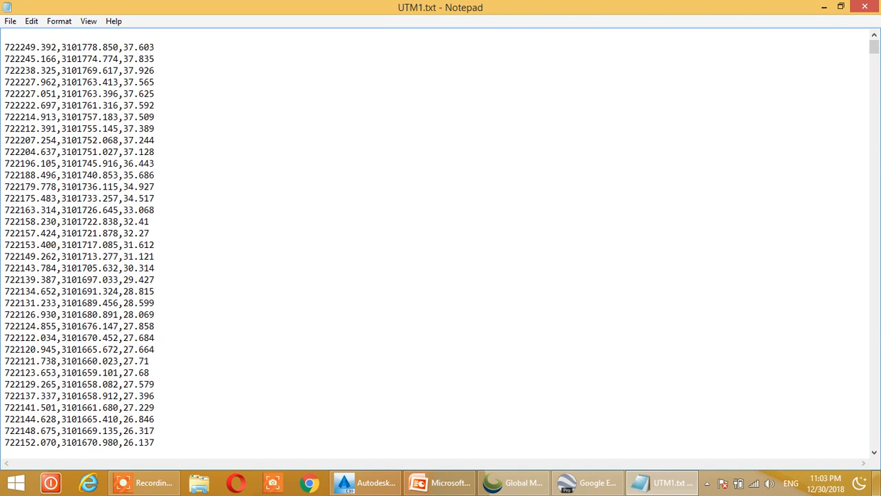
key("Delete")
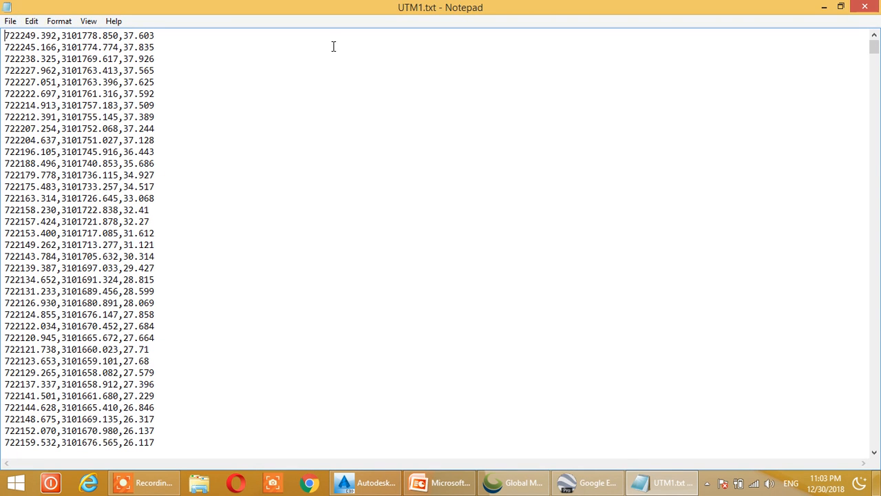
left_click(866, 7)
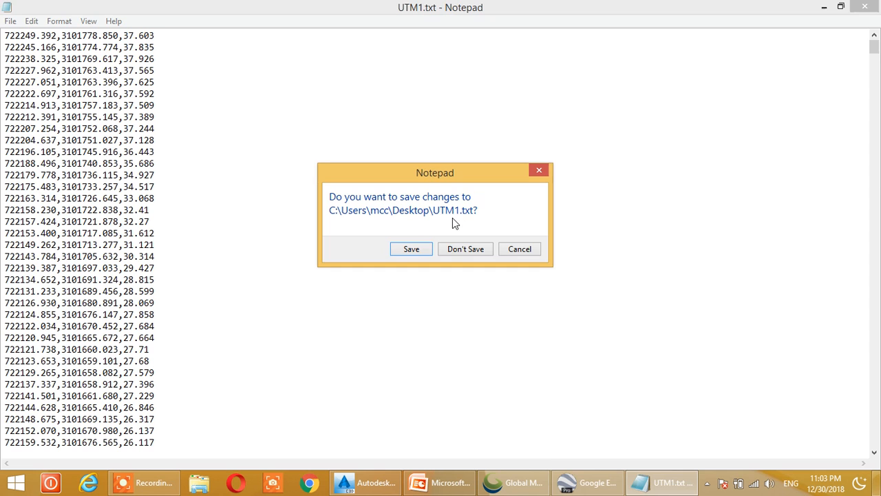
left_click(417, 254)
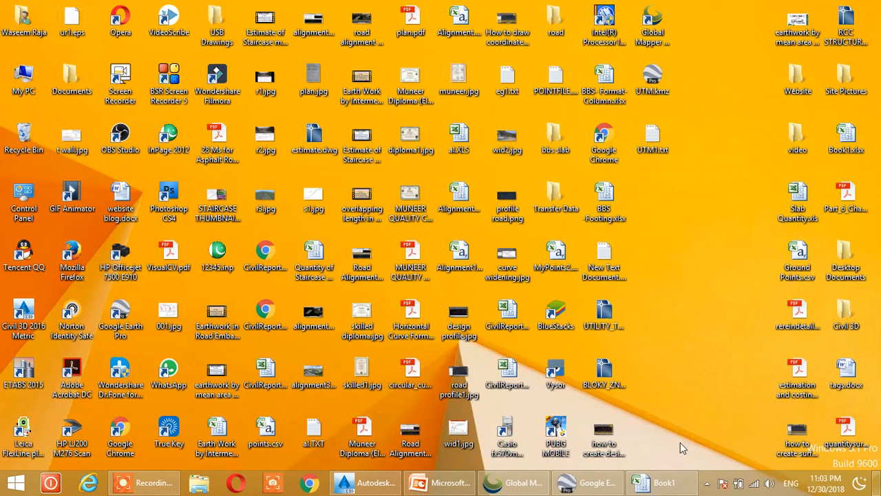
Switch to Excel and open the desktop file UTM1.txt in a maximized window
left_click(664, 484)
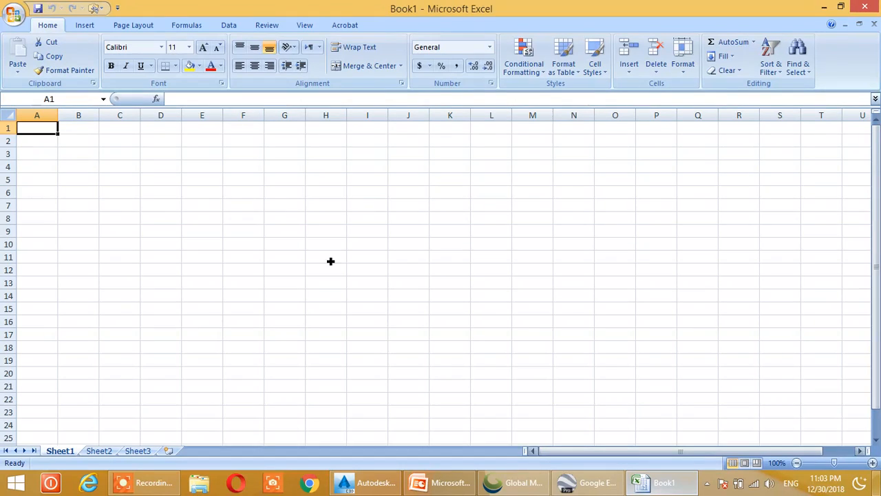
left_click(841, 6)
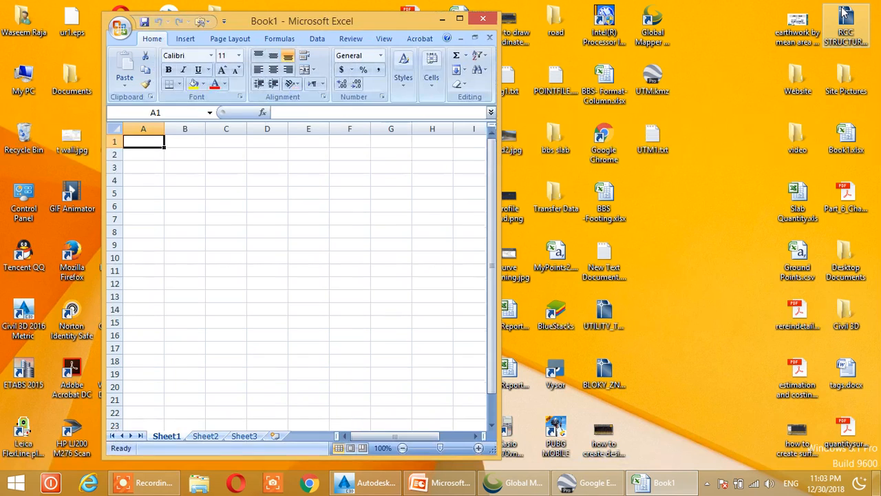
left_click_drag(402, 28, 395, 25)
left_click(653, 146)
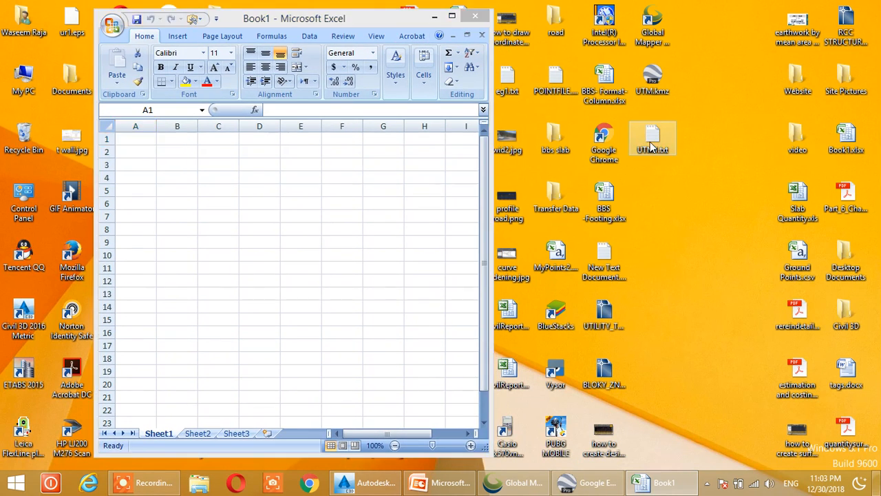
left_click_drag(654, 159, 469, 262)
left_click_drag(297, 231, 288, 230)
left_click(452, 15)
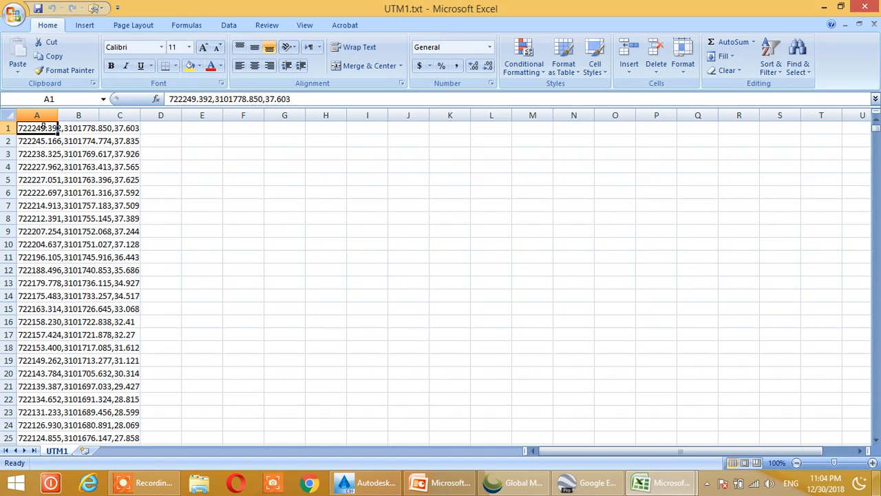
Split the coordinate text in column A into separate columns as delimited data, adding comma as a delimiter
left_click(45, 119)
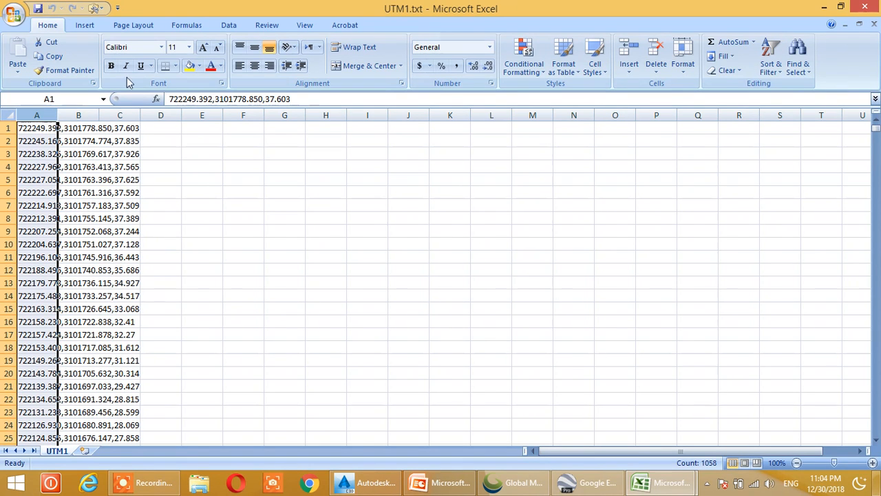
left_click(229, 26)
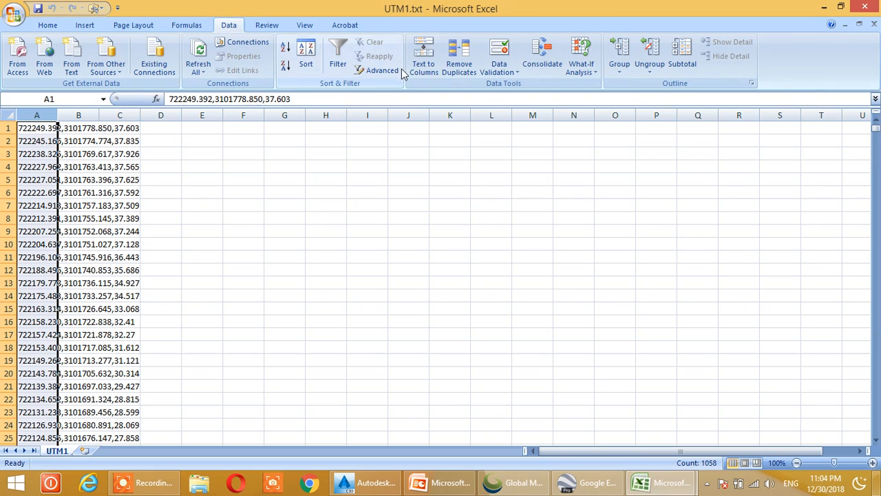
left_click(427, 55)
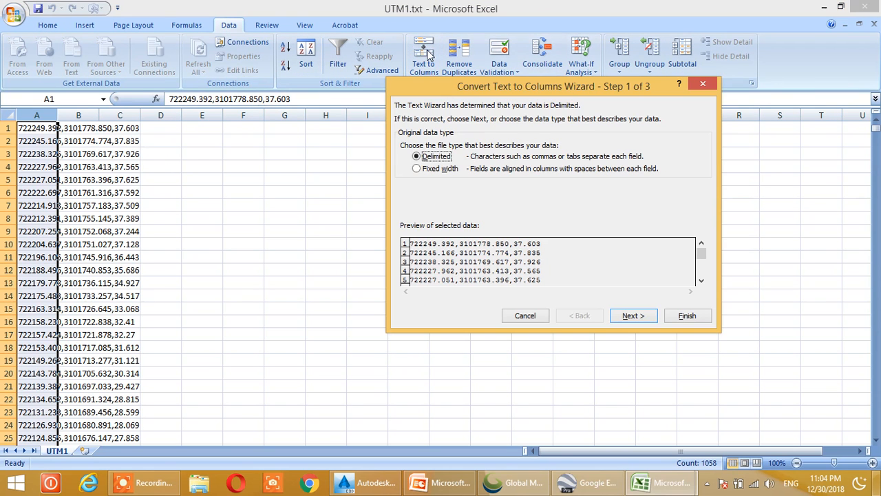
left_click(643, 317)
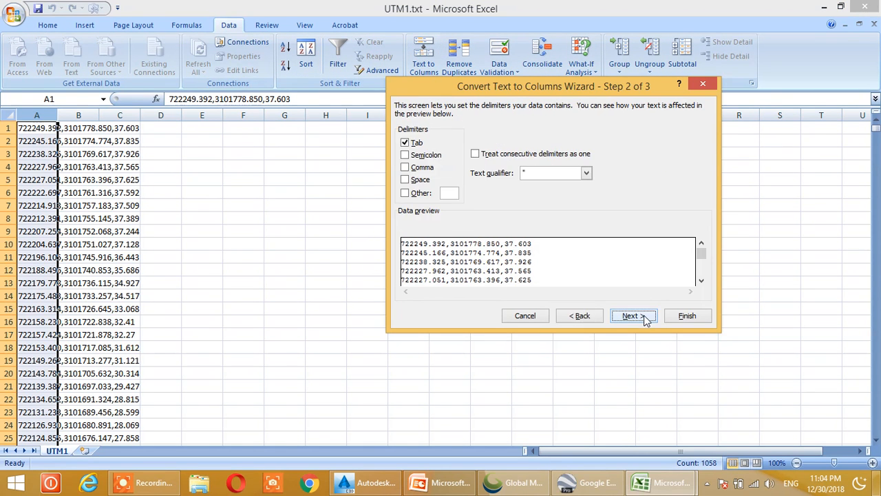
left_click(405, 168)
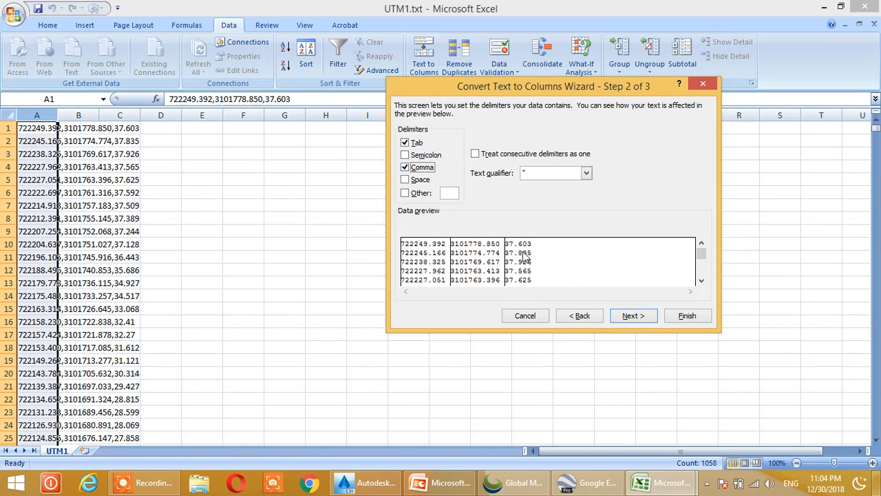
left_click(687, 317)
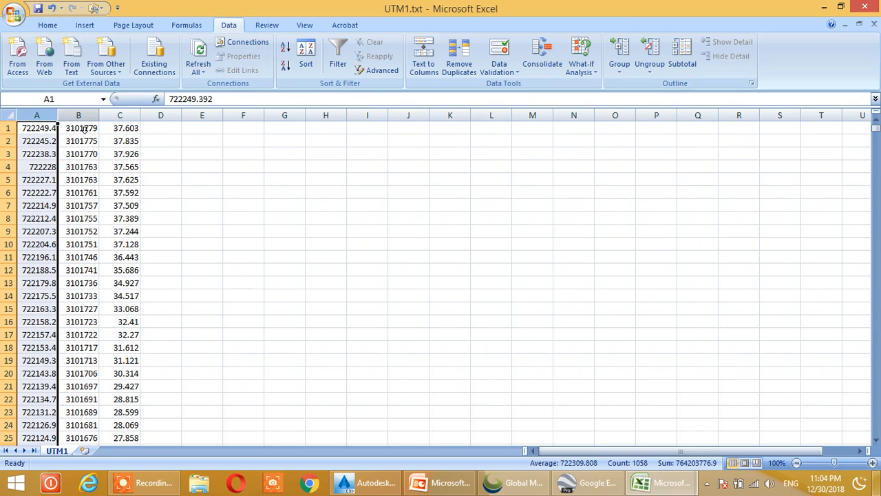
Widen columns A and B so the coordinates show all their decimals
left_click_drag(58, 115, 243, 118)
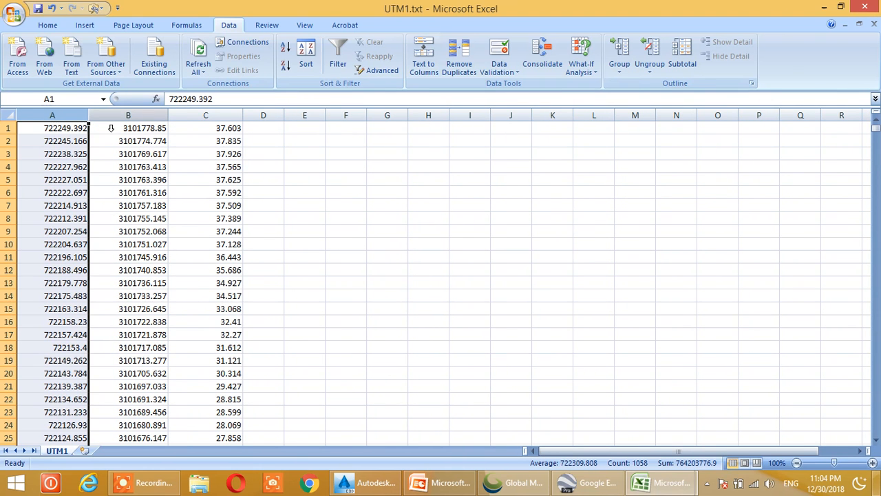
left_click_drag(88, 115, 92, 115)
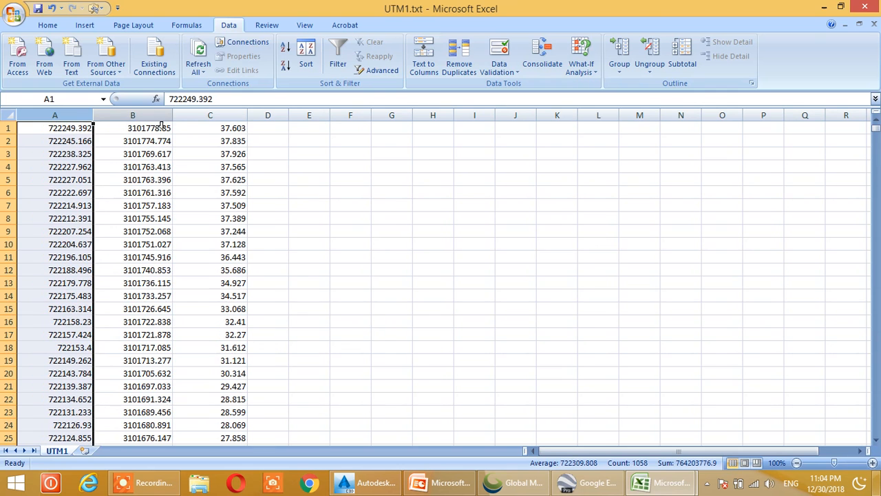
left_click(348, 205)
Insert an empty column before the easting values in column A
left_click(55, 116)
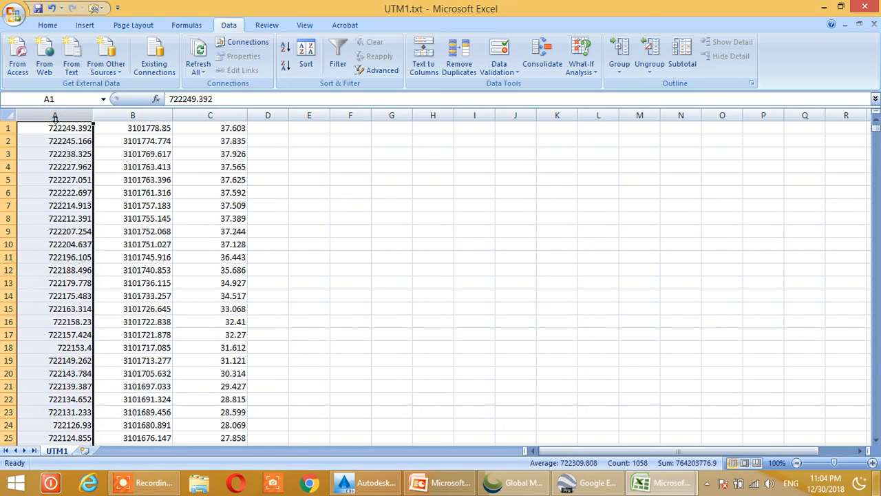
right_click(51, 117)
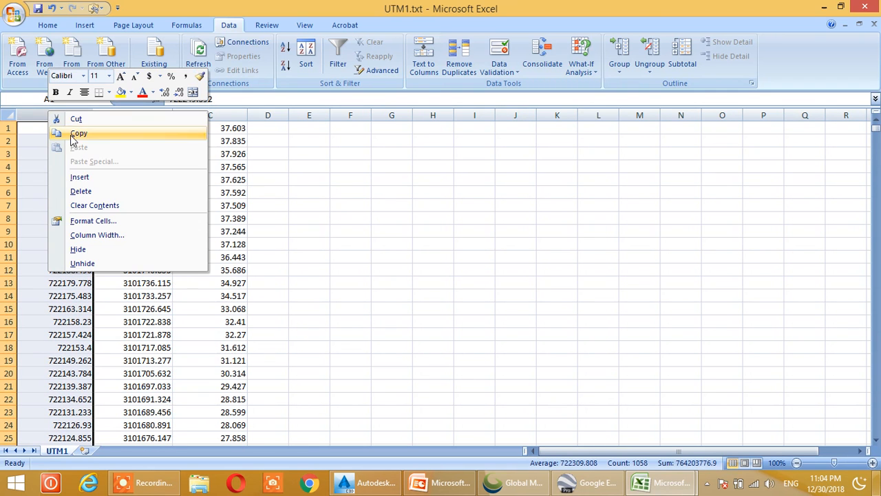
left_click(80, 178)
left_click(350, 180)
left_click(35, 154)
Number the points in column A, entering 1 and 2 in the first two rows and filling the series down to the last coordinate
left_click(47, 131)
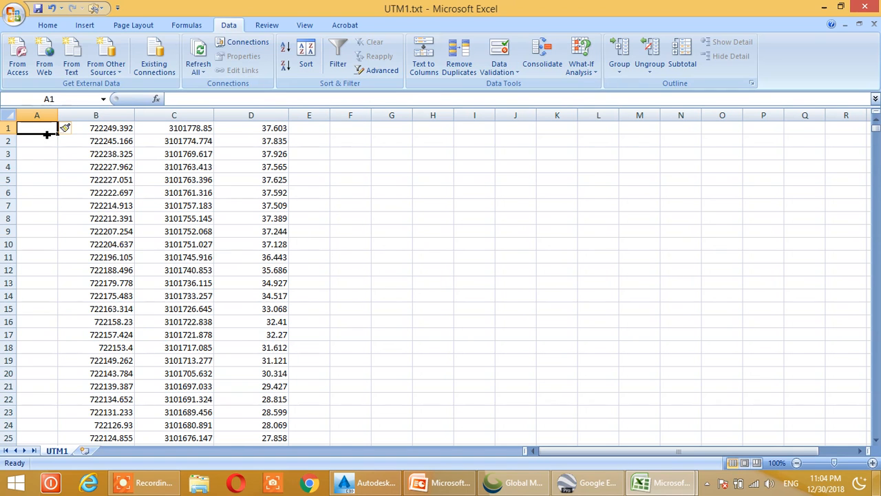
type("1")
key("Return")
type("2")
key("Return")
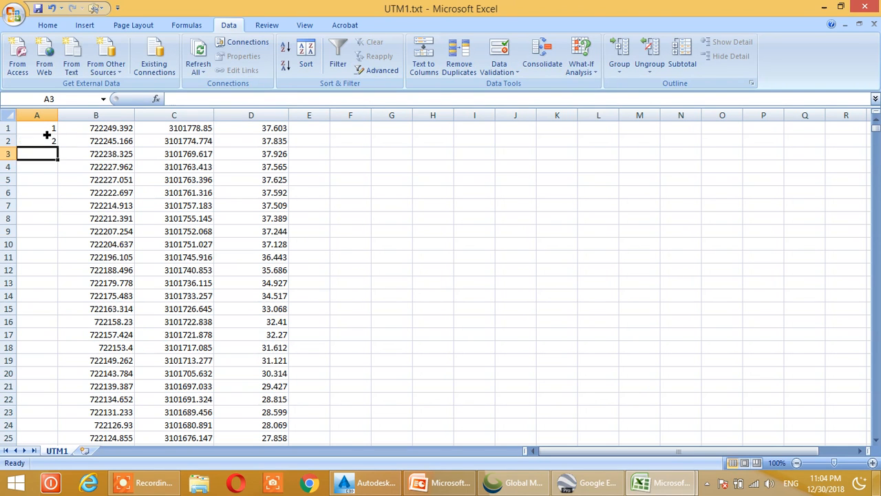
left_click_drag(47, 134, 48, 142)
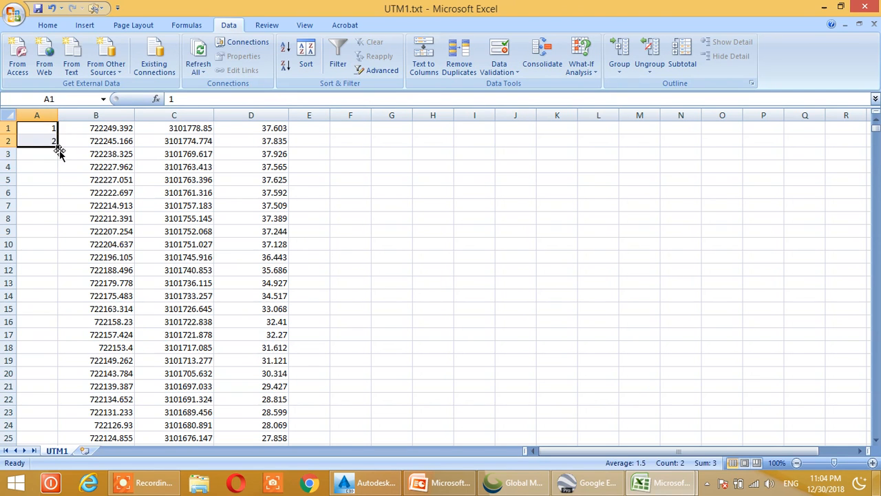
double_click(61, 153)
Check the point numbering and coordinates down to the last data row, and return to the first row
left_click(143, 205)
scroll(163, 216, "down", 15)
scroll(163, 216, "down", 20)
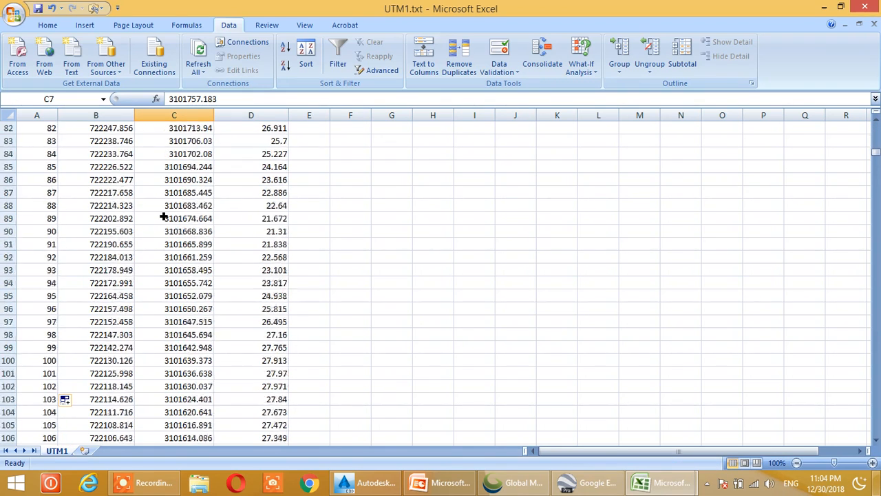
scroll(163, 216, "down", 20)
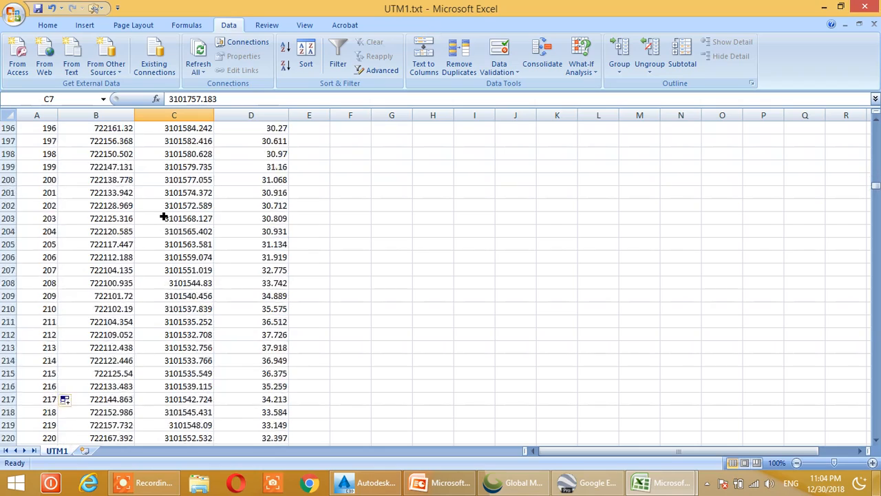
scroll(160, 216, "down", 13)
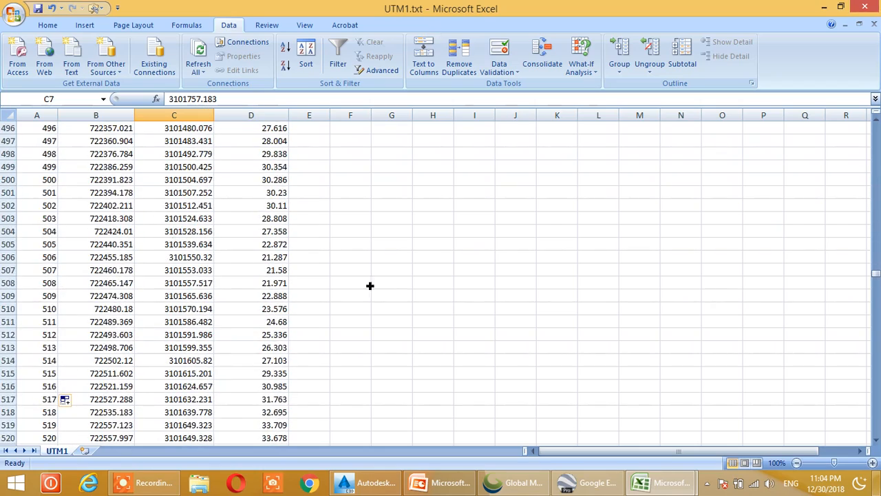
left_click_drag(877, 278, 870, 462)
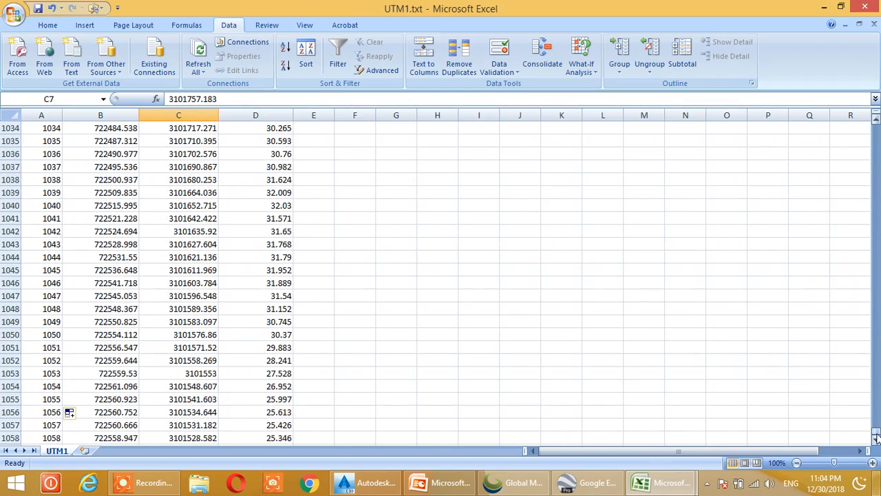
left_click(348, 426)
left_click(183, 399)
scroll(118, 399, "up", 20)
scroll(124, 355, "up", 20)
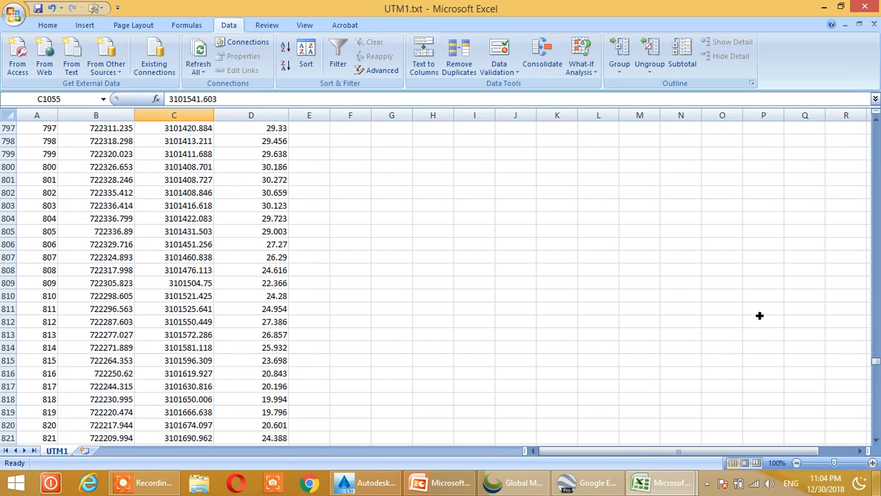
left_click_drag(876, 361, 877, 121)
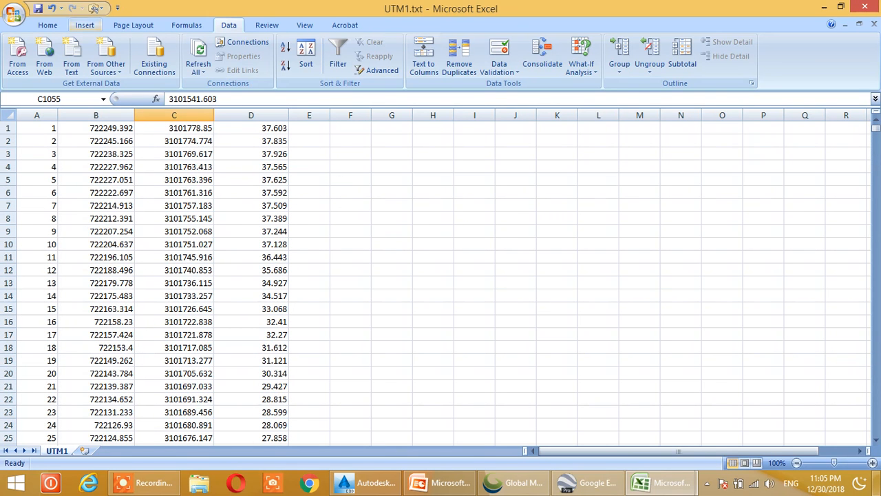
Save the numbered coordinate sheet to the Desktop as UTM1.csv in CSV (Comma delimited) format, keeping that format
left_click(53, 27)
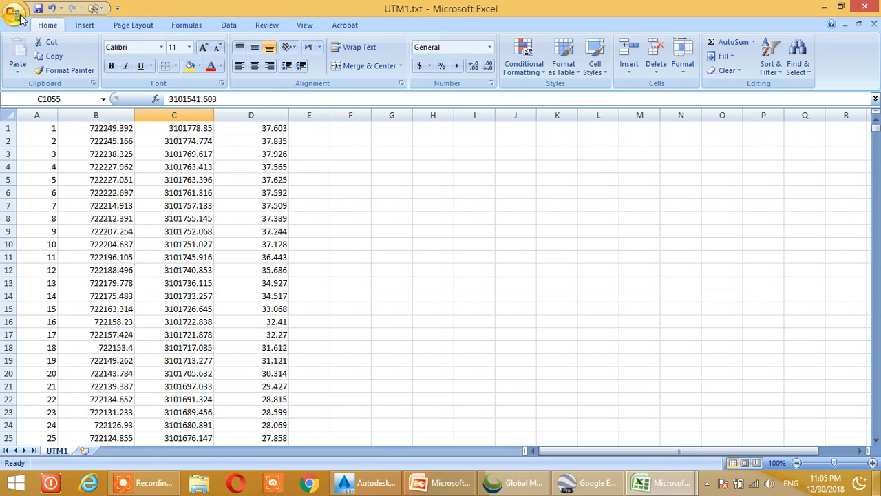
left_click(23, 20)
mouse_move(39, 133)
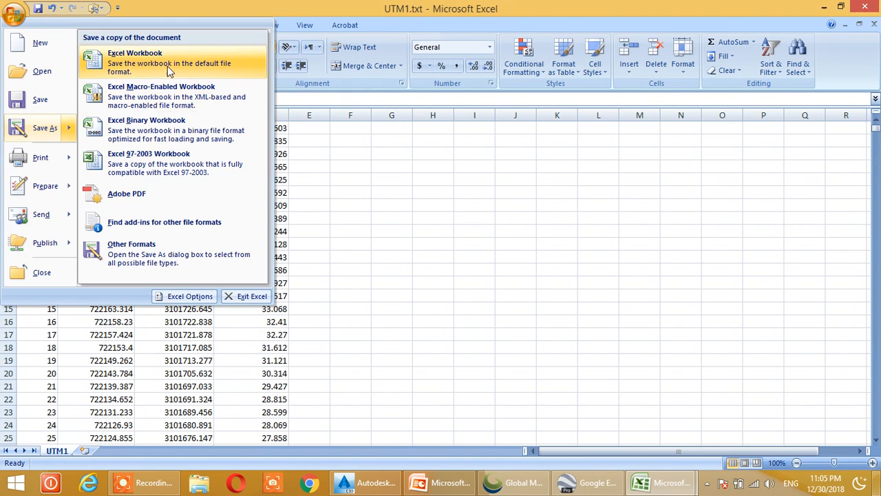
left_click(429, 215)
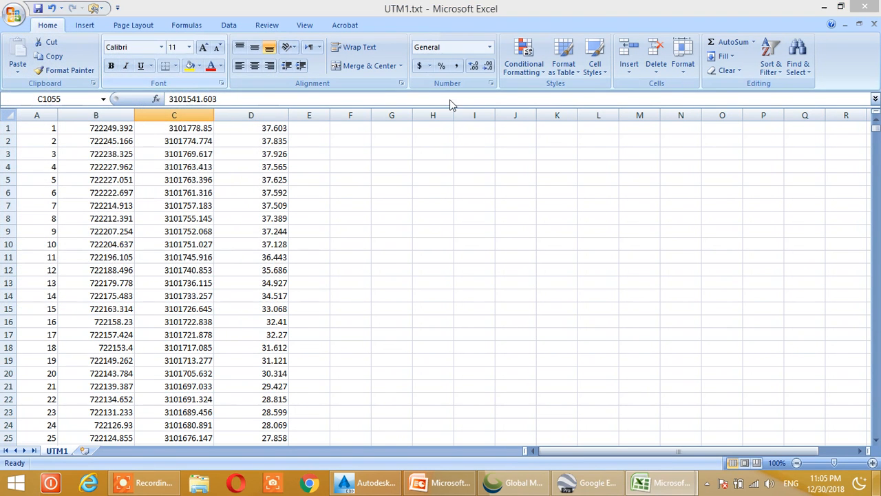
key("F12")
left_click(300, 299)
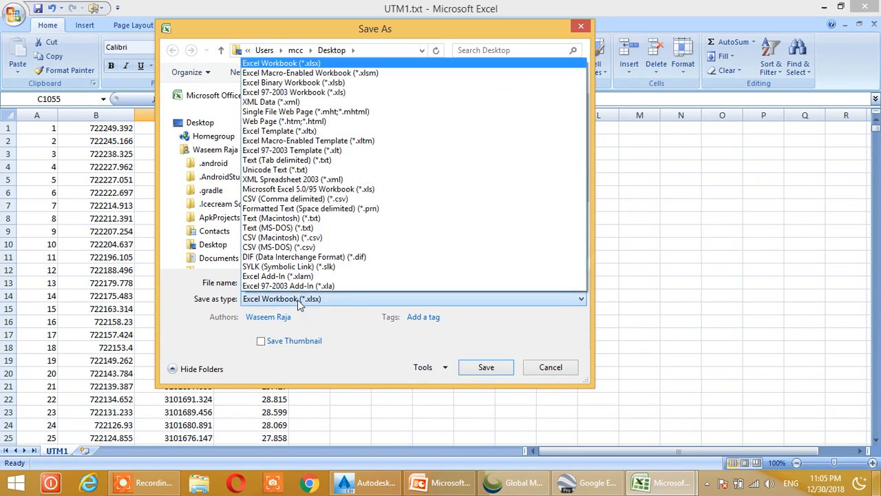
left_click(282, 199)
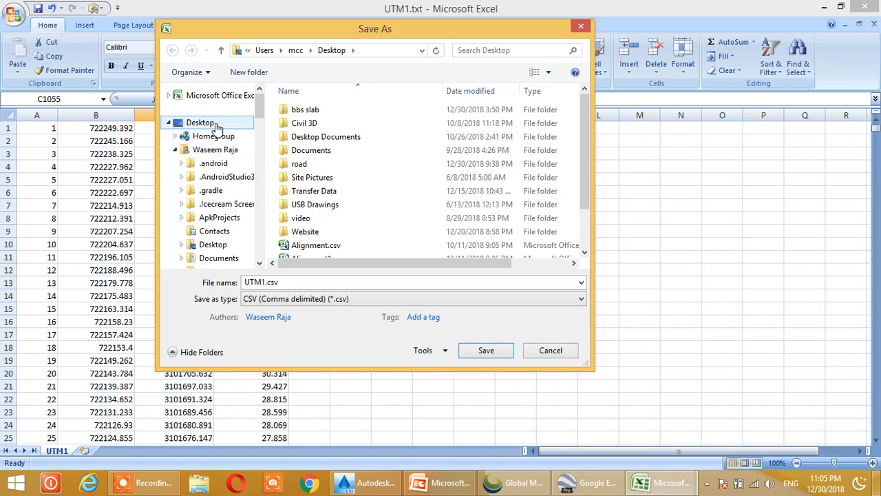
left_click(202, 123)
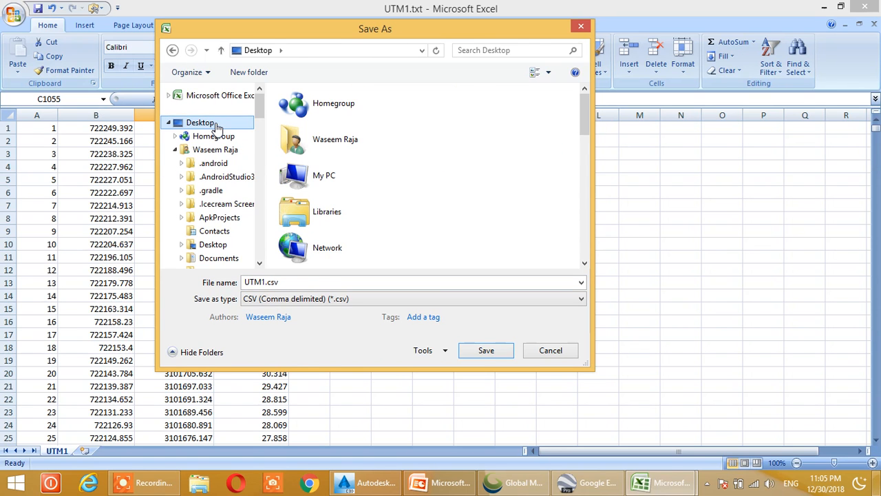
left_click(324, 281)
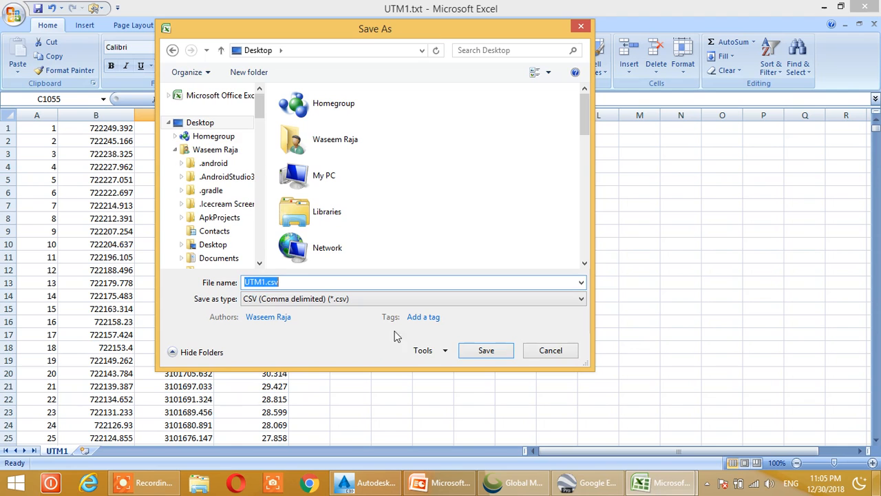
left_click(485, 351)
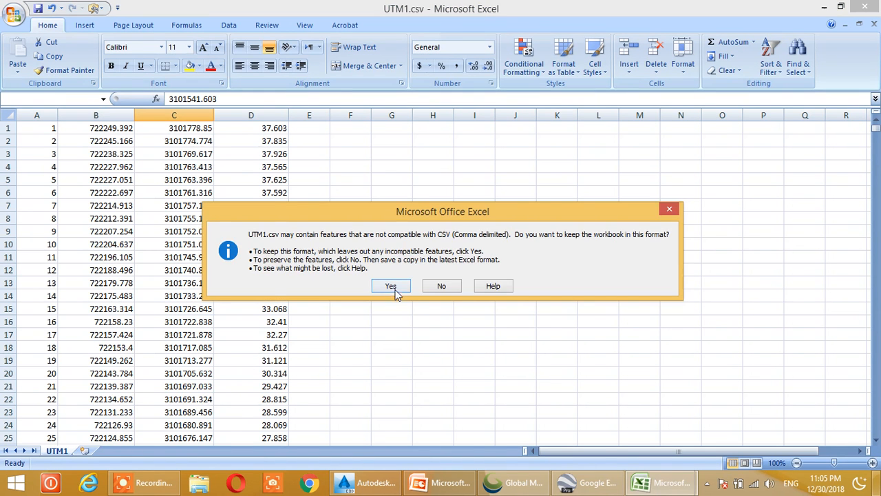
left_click(391, 286)
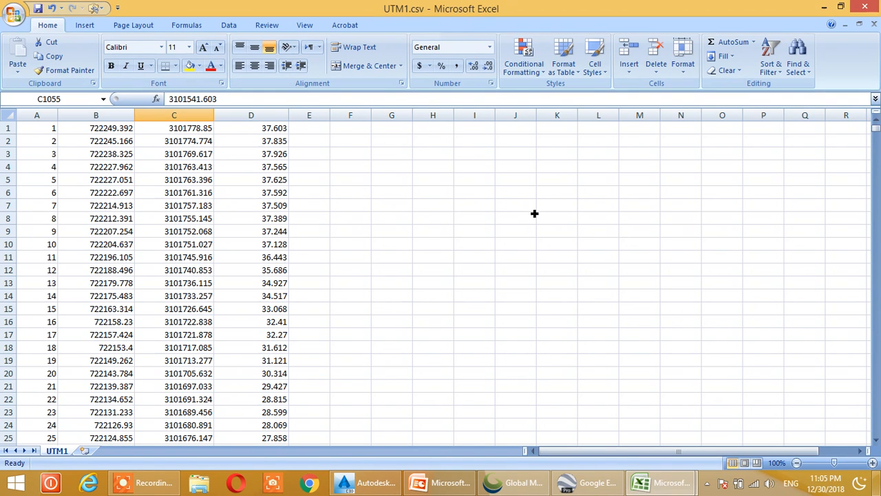
Close UTM1.csv with its changes saved in CSV format, and close the remaining blank workbook
left_click(866, 9)
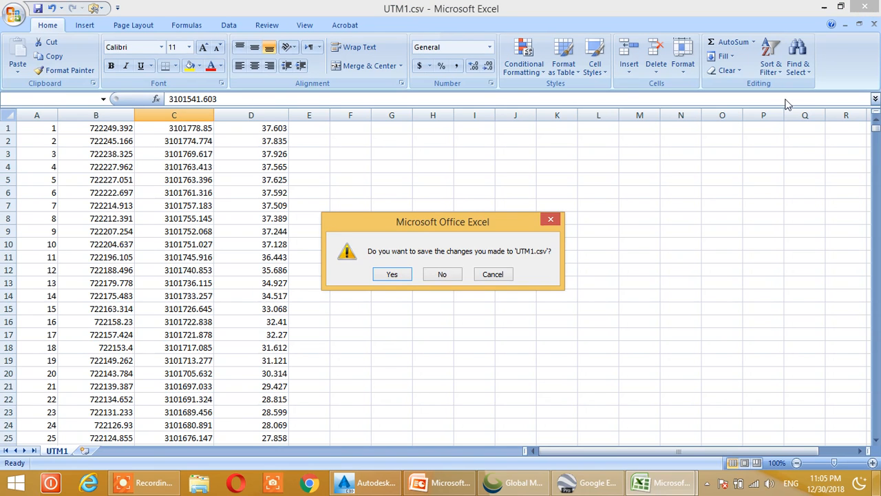
left_click(402, 275)
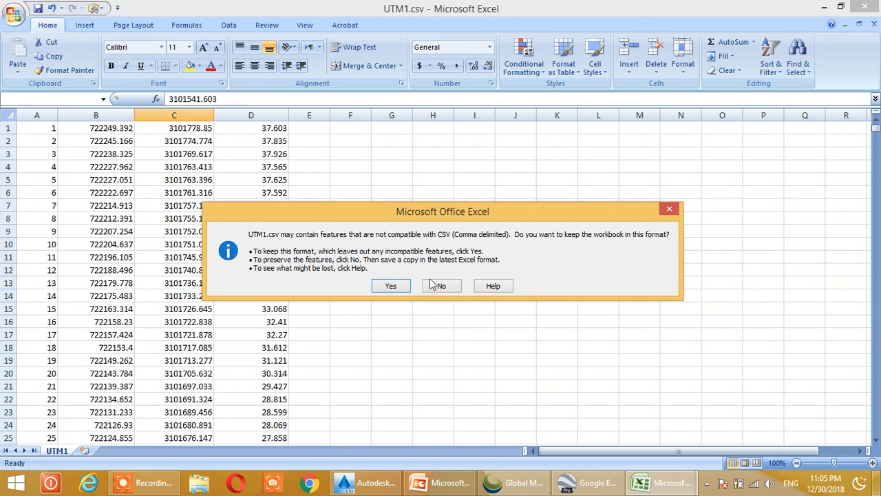
left_click(391, 285)
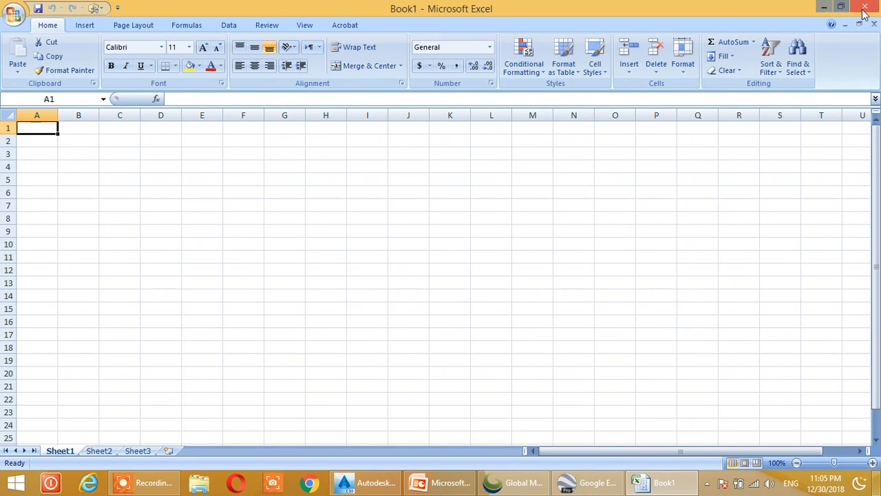
left_click(866, 6)
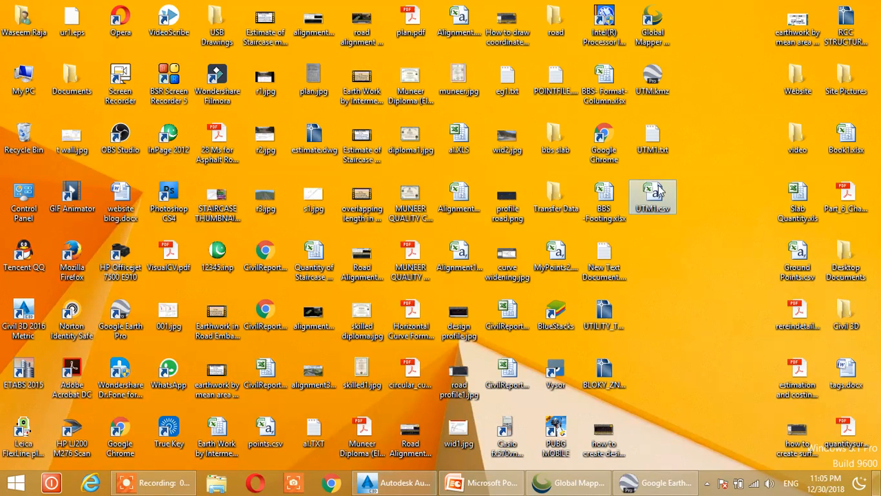
Switch to Civil 3D and start a point import in Drawing4 with UTM1.csv from the Desktop as the source file
left_click(403, 484)
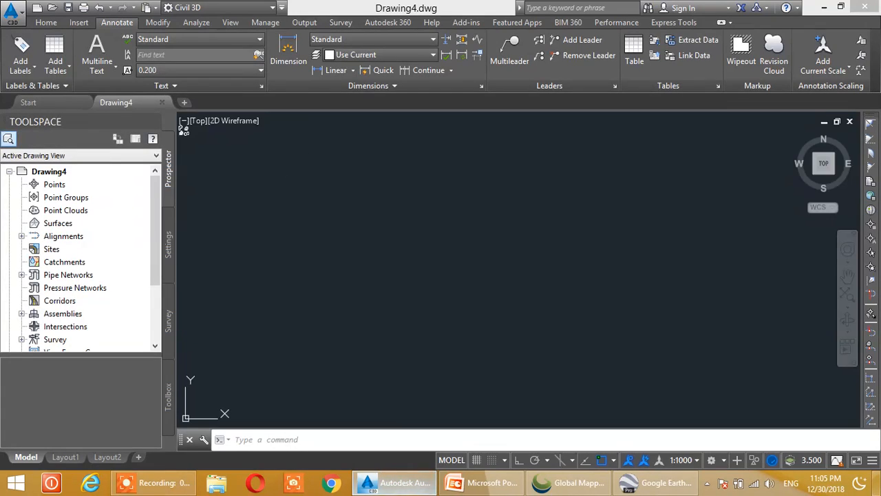
left_click(67, 188)
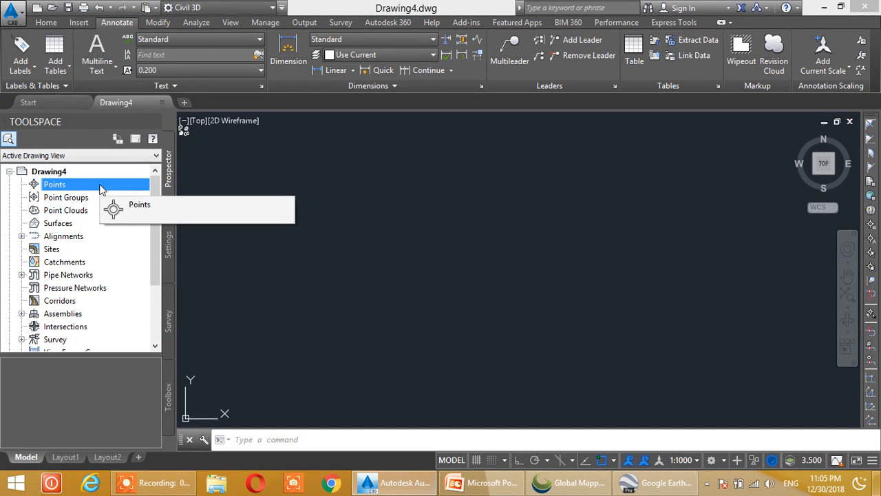
right_click(101, 186)
left_click(137, 192)
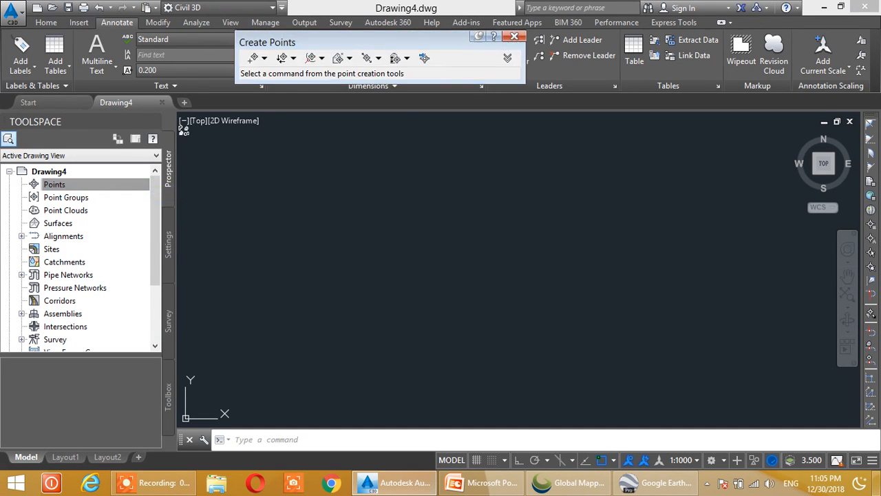
left_click(424, 59)
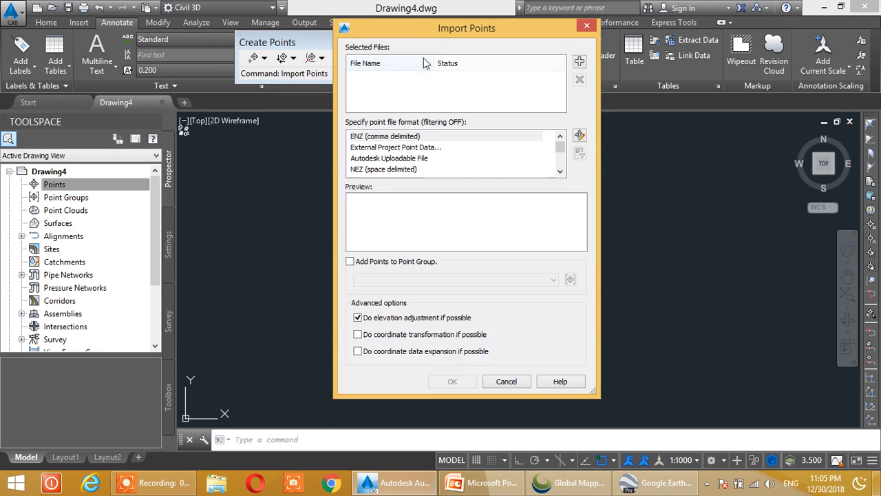
left_click(579, 63)
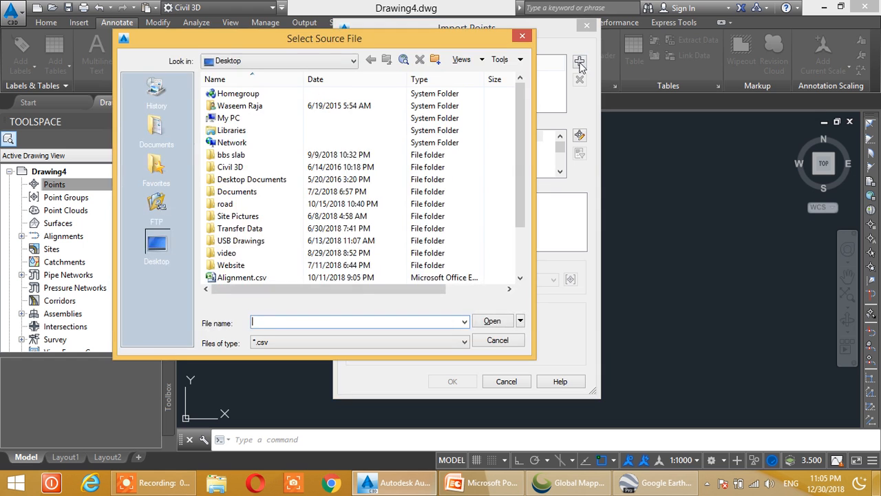
scroll(241, 223, "down", 2)
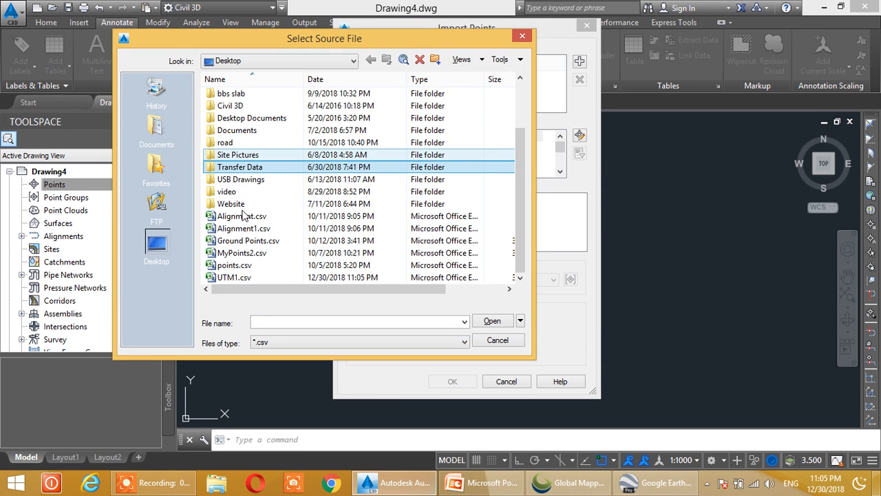
left_click(238, 278)
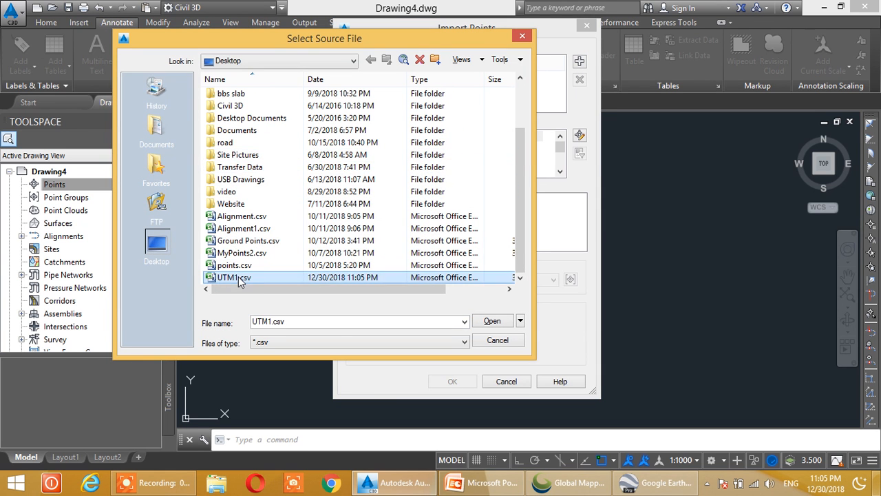
left_click(494, 322)
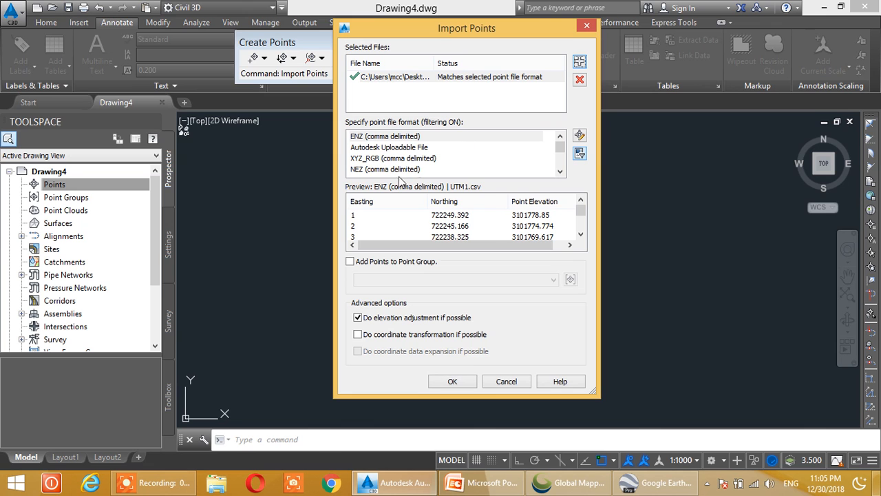
Set the point file format to PENZ (comma delimited) and import the points with elevation adjustment enabled
left_click(376, 147)
scroll(376, 151, "down", 1)
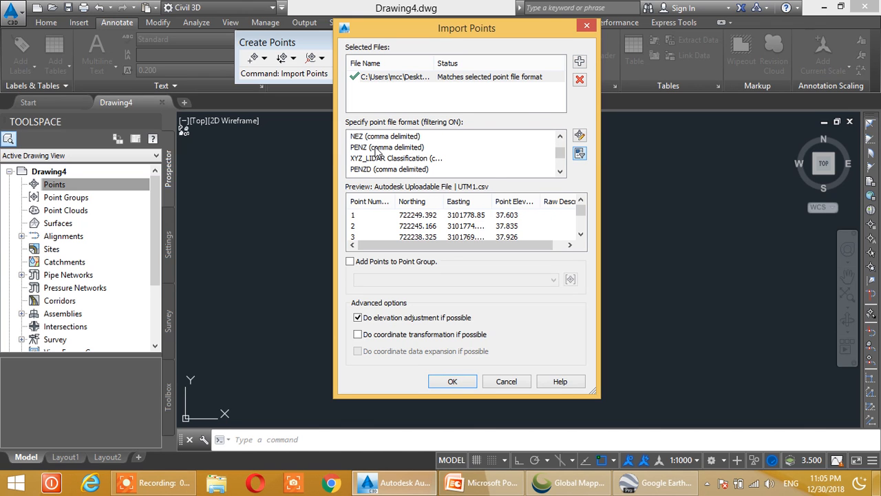
left_click(365, 148)
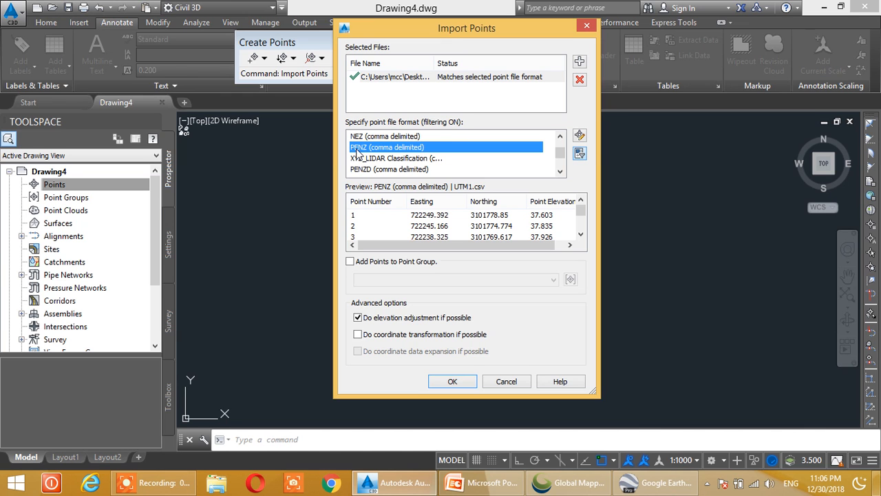
left_click(452, 383)
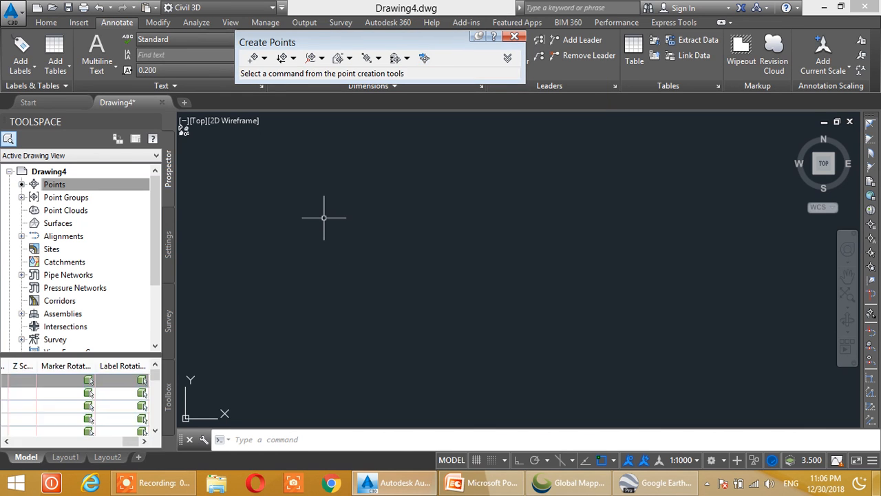
Zoom to the drawing extents and inspect the layout of the imported points
left_click(309, 445)
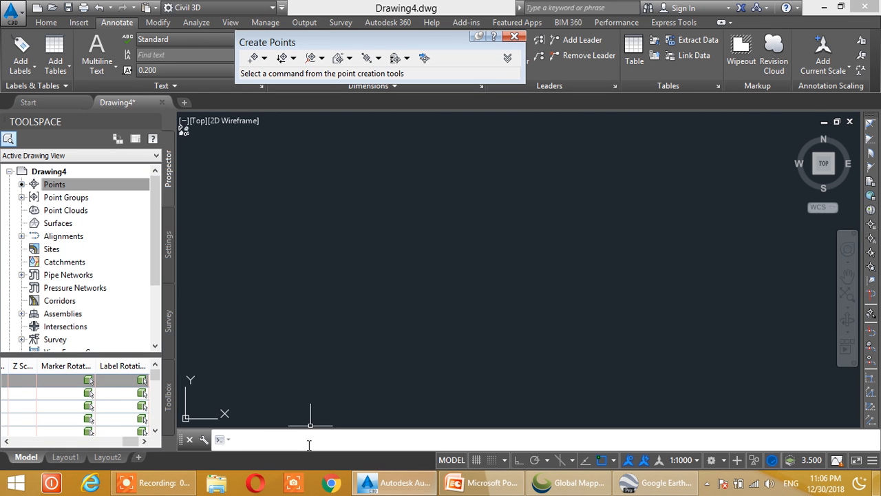
type("z")
key("Return")
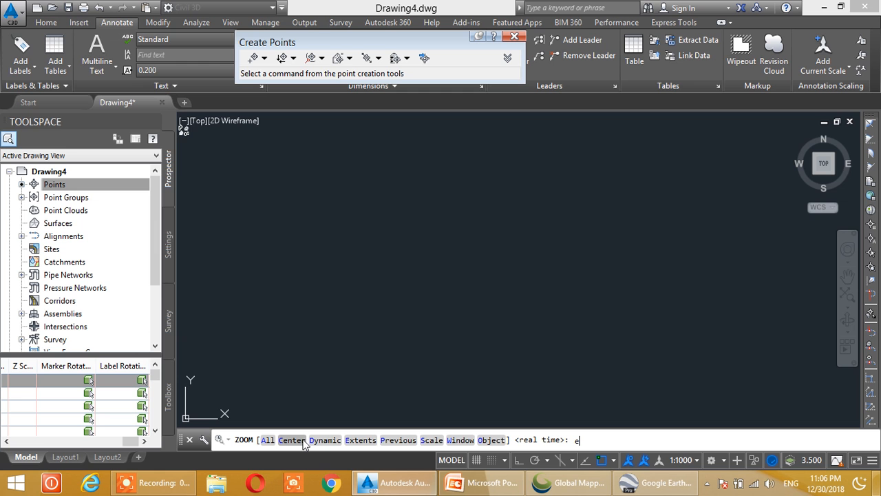
type("e")
key("Return")
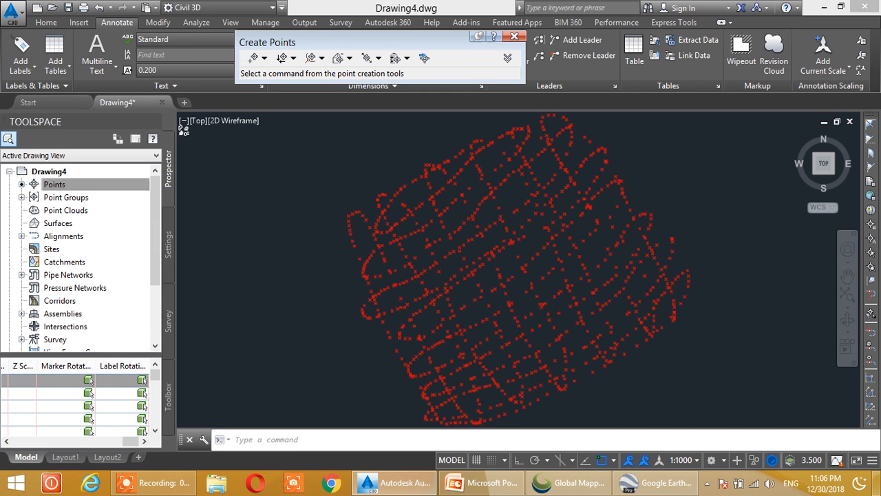
scroll(531, 152, "up", 5)
scroll(503, 197, "down", 8)
scroll(466, 212, "up", 4)
middle_click_drag(466, 212, 488, 241)
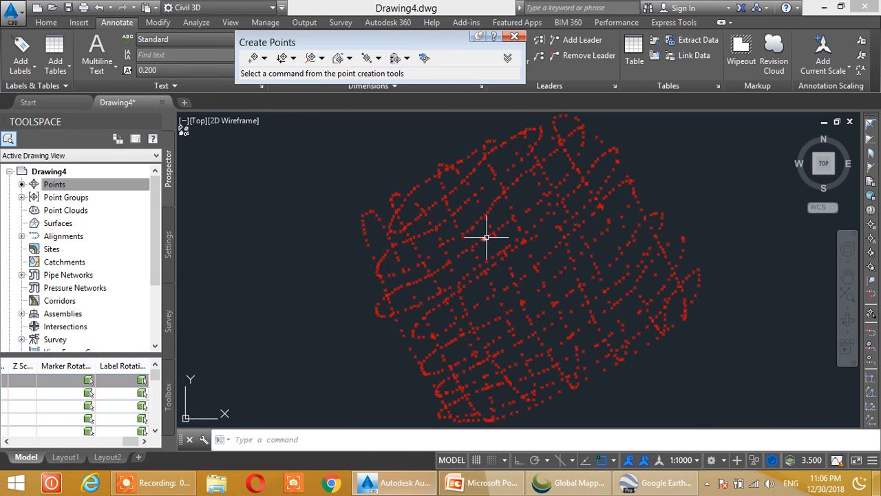
Start a new TIN surface on layer C-TOPO and name it EG
left_click(53, 225)
right_click(70, 222)
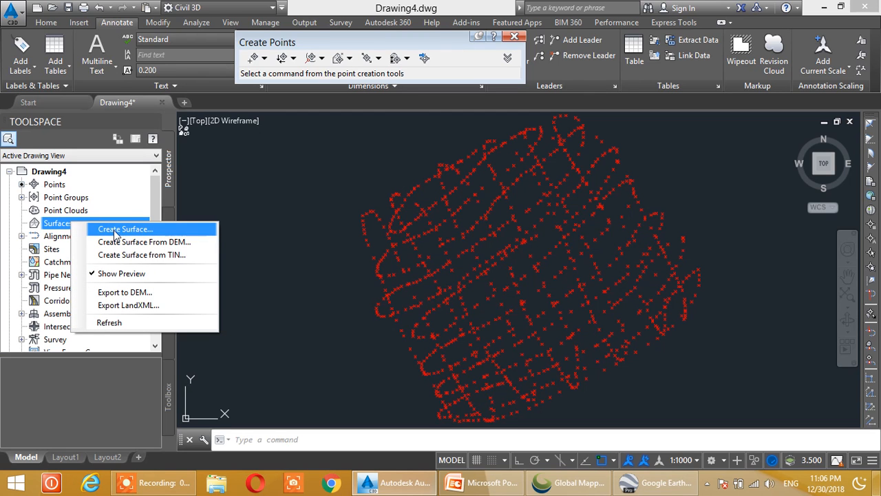
left_click(139, 230)
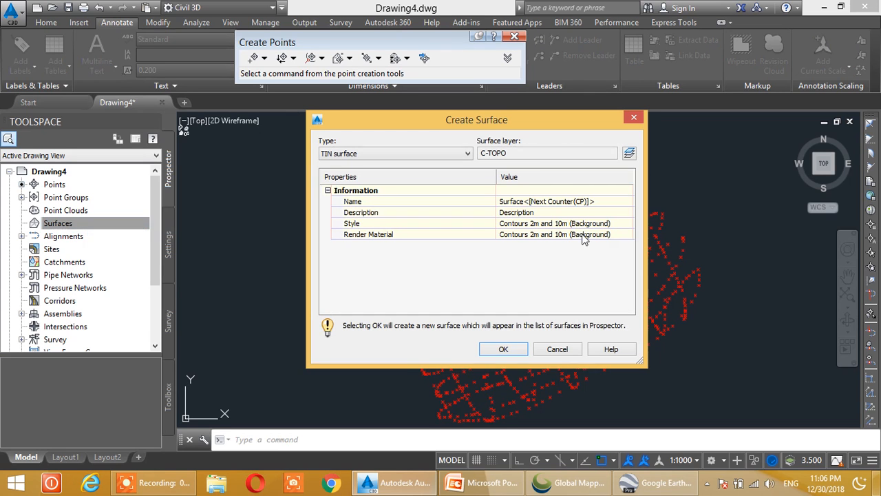
left_click(540, 203)
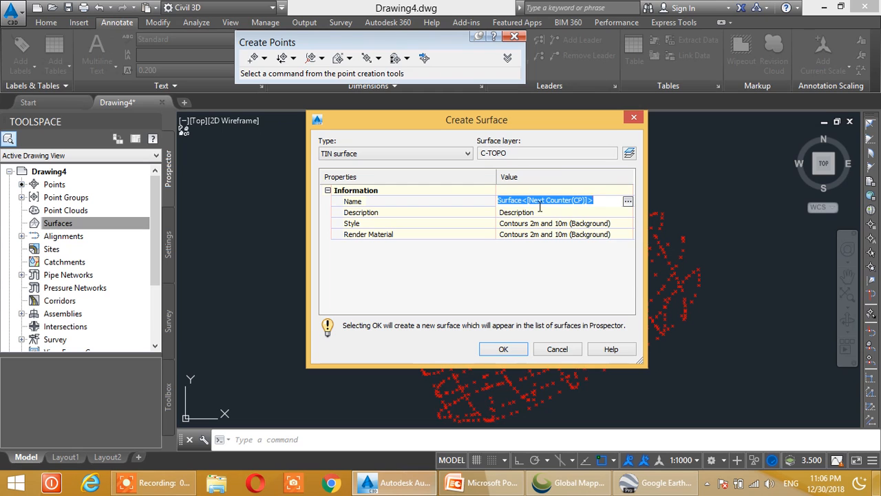
type("EG")
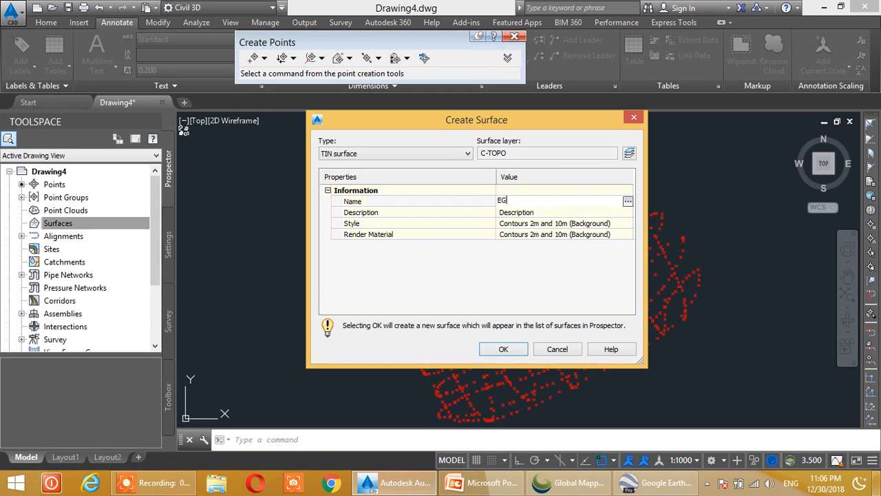
Assign the Contours 1m and 5m (Design) style to the EG surface and create it
left_click(561, 225)
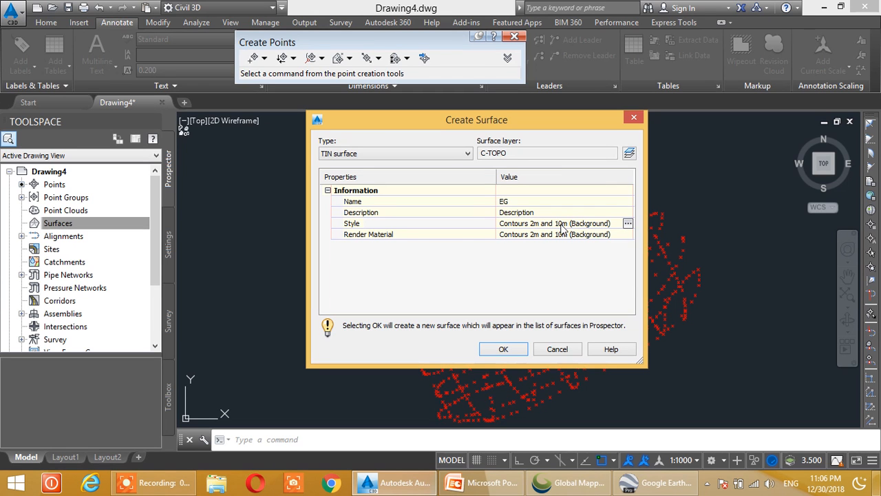
left_click(628, 223)
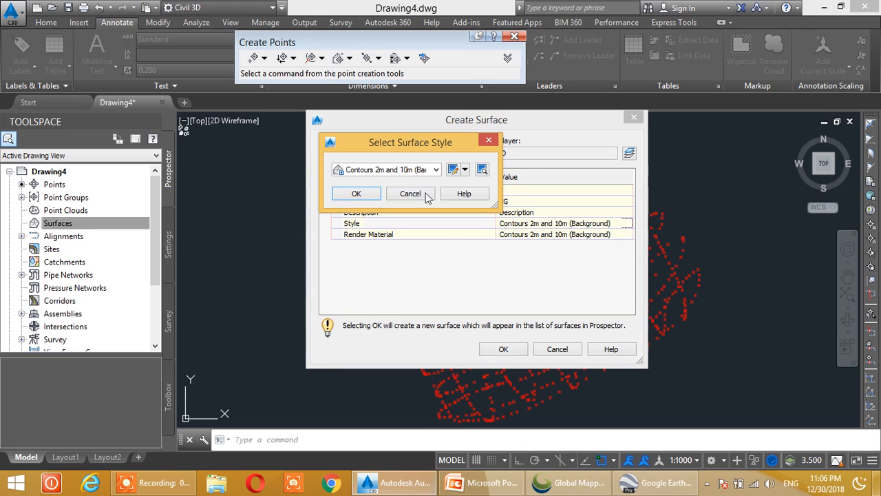
left_click(417, 170)
left_click(410, 213)
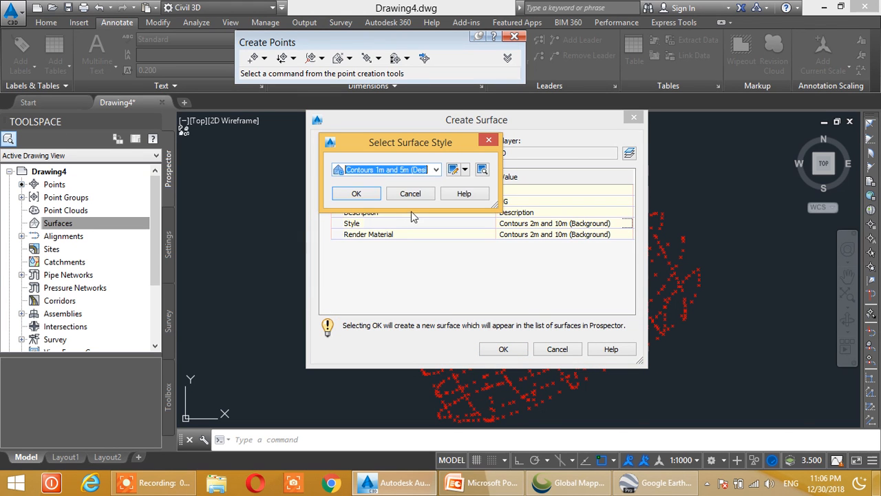
left_click(358, 194)
left_click(503, 349)
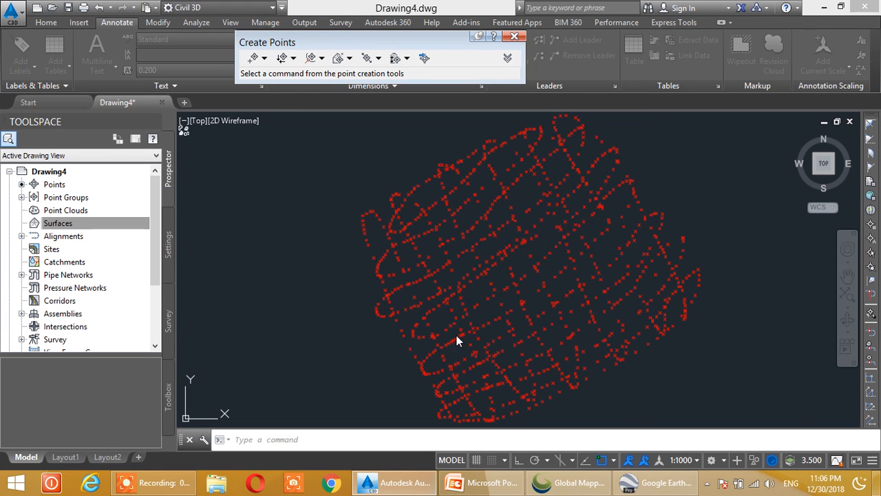
Add the _All Points point group to the EG surface definition to build its contours
left_click(21, 223)
left_click(34, 236)
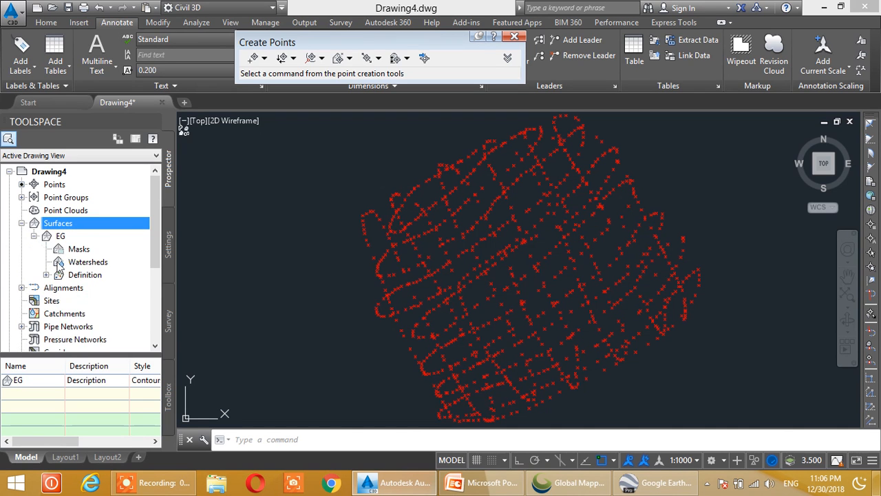
left_click(46, 275)
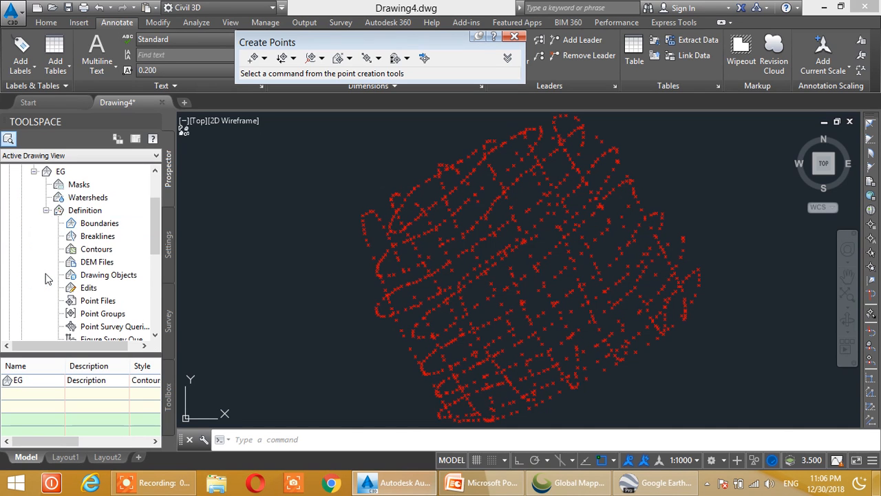
left_click(100, 314)
right_click(112, 314)
left_click(136, 320)
left_click(366, 219)
left_click(365, 301)
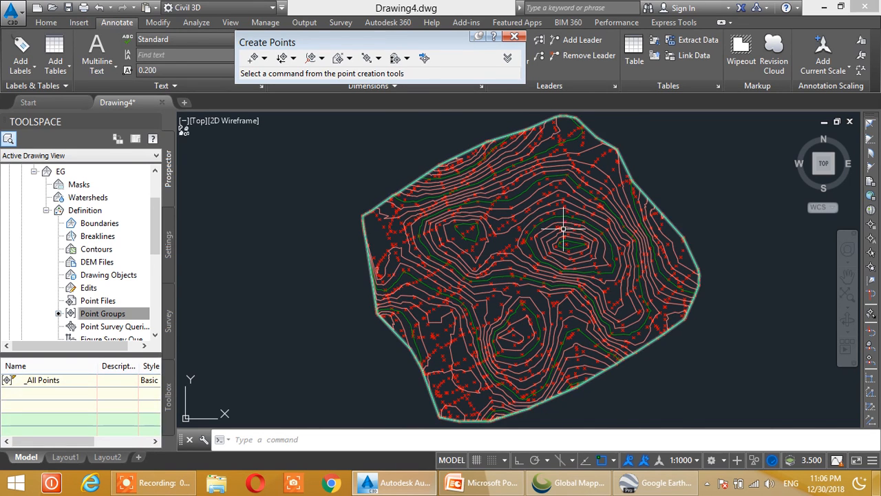
Examine the EG surface contours, comparing them with the UTM path area in Google Earth Pro before returning to Civil 3D
scroll(544, 243, "up", 4)
scroll(544, 243, "up", 1)
scroll(541, 242, "down", 5)
mouse_move(541, 242)
middle_mouse_down()
mouse_move(522, 236)
mouse_move(480, 255)
middle_mouse_up()
scroll(488, 253, "up", 2)
scroll(495, 259, "down", 2)
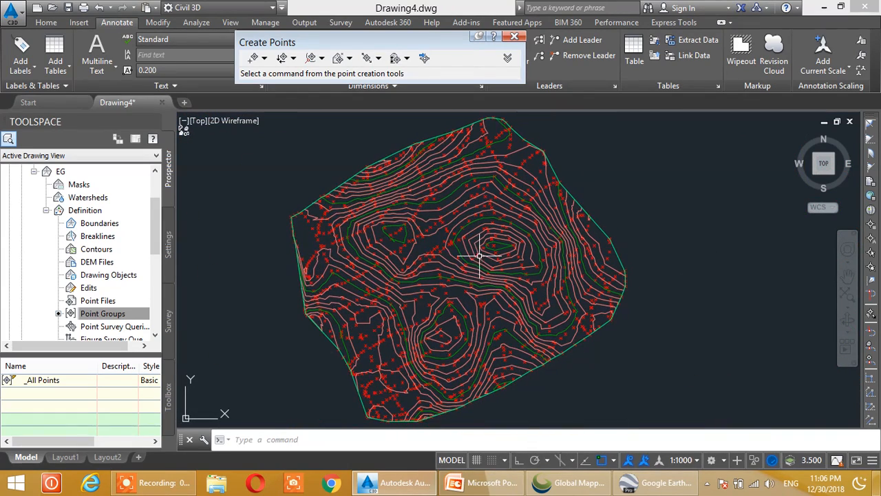
left_click(649, 484)
scroll(458, 252, "down", 1)
middle_click_drag(458, 252, 594, 250)
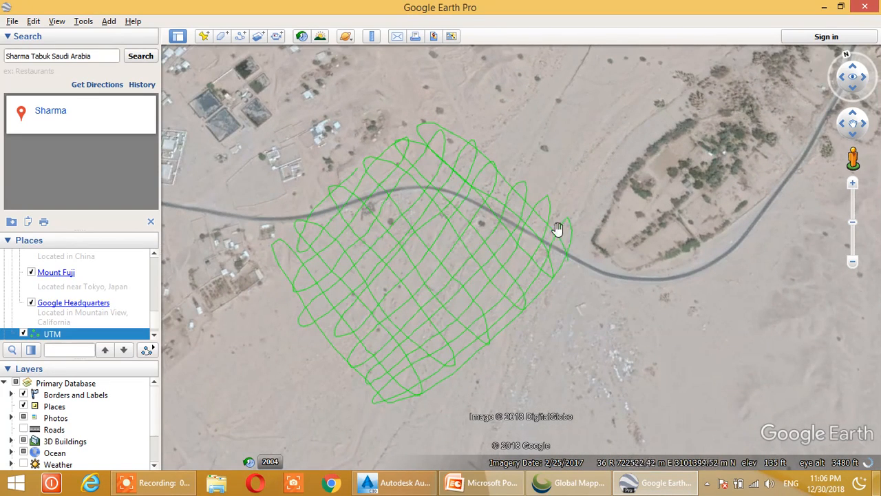
left_click(380, 482)
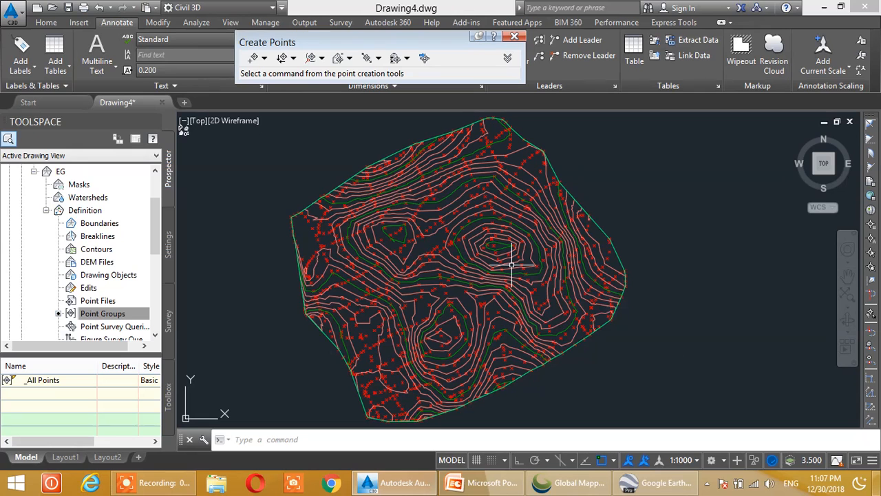
mouse_move(511, 265)
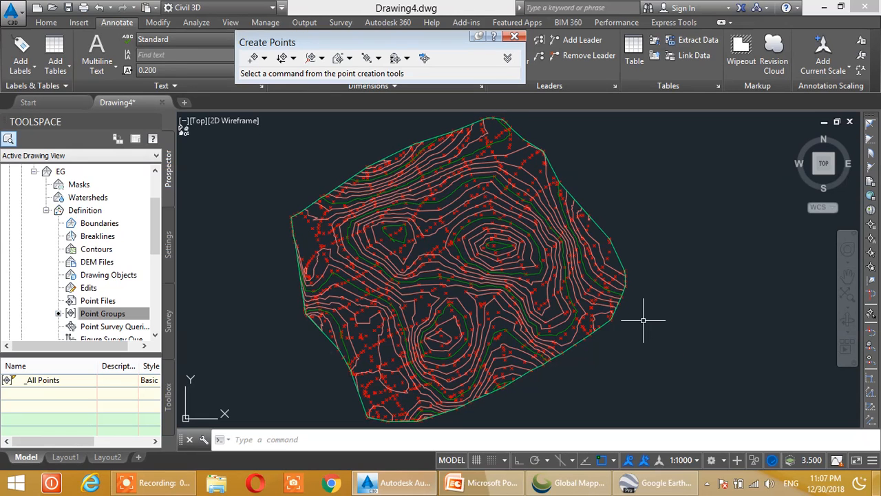